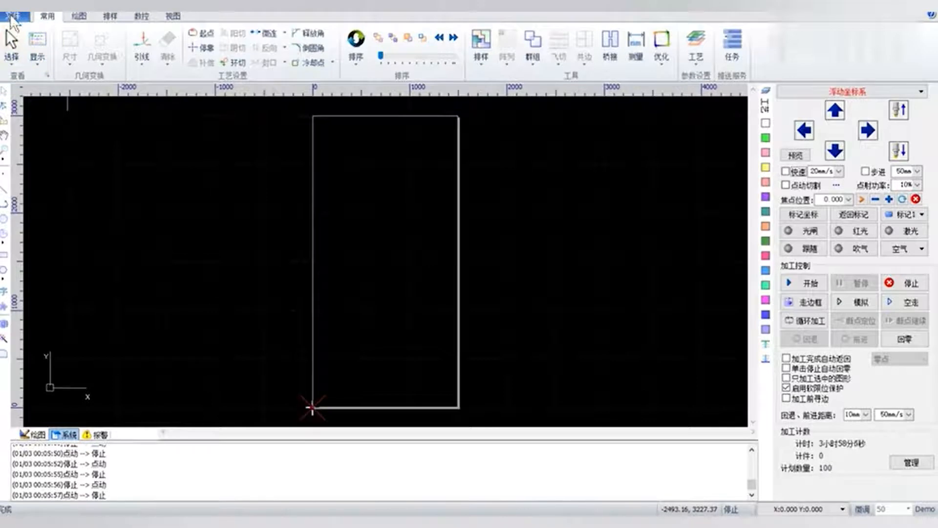
Start a new drawing, preview the sample files on the desktop and open the 样图 file
left_click(10, 15)
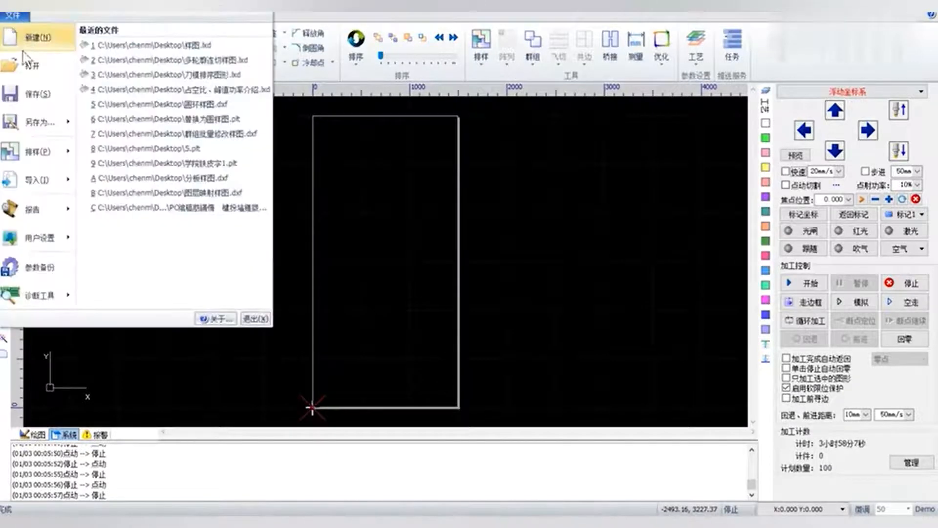
left_click(32, 42)
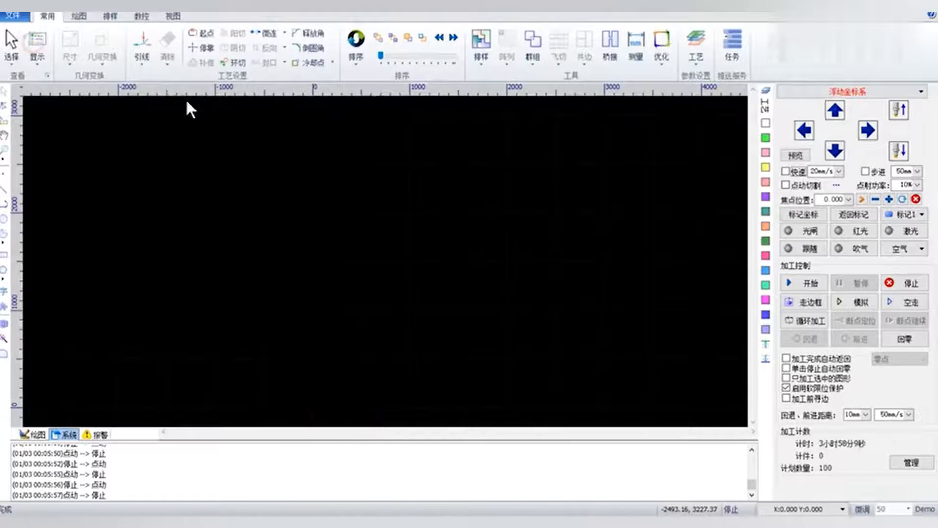
left_click(12, 16)
left_click(37, 63)
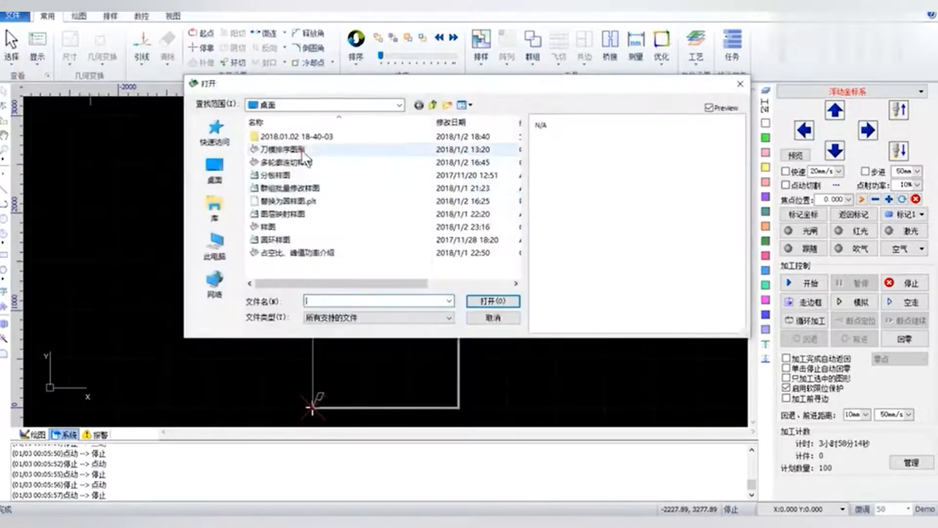
left_click(305, 149)
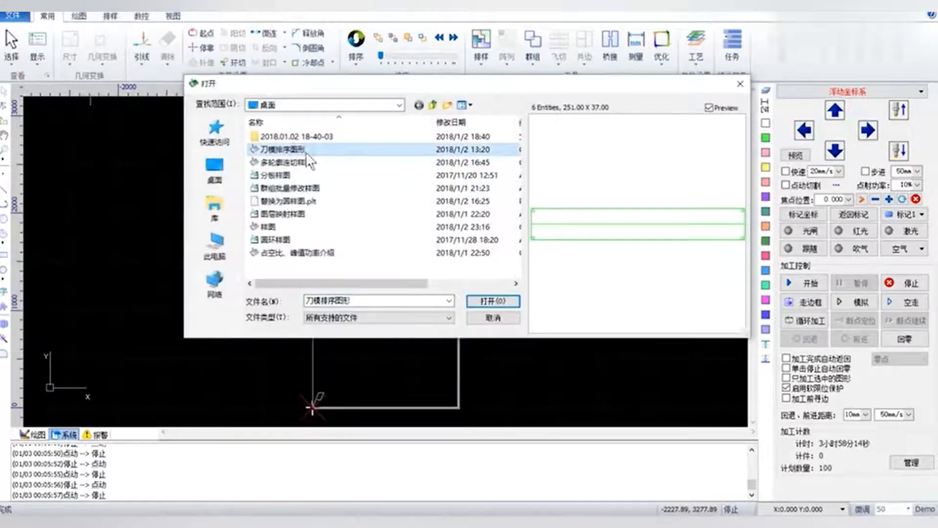
left_click(292, 176)
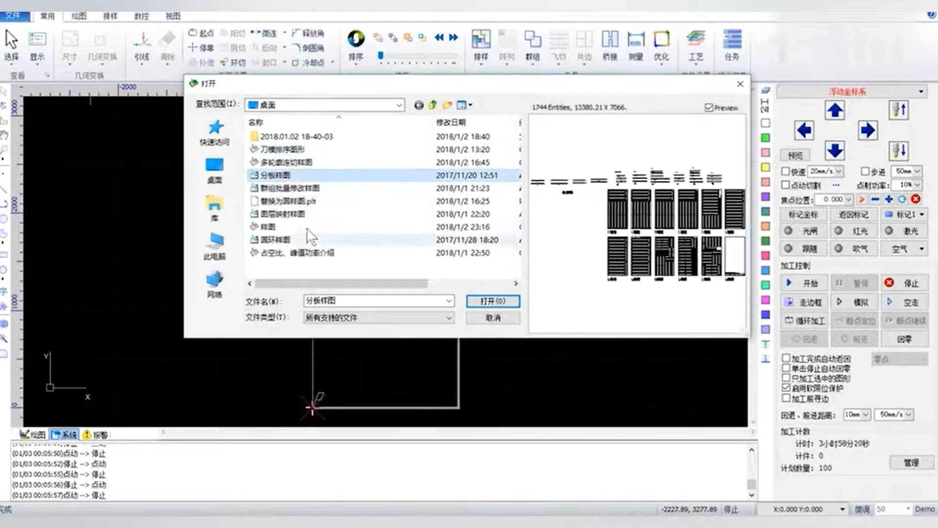
left_click(300, 216)
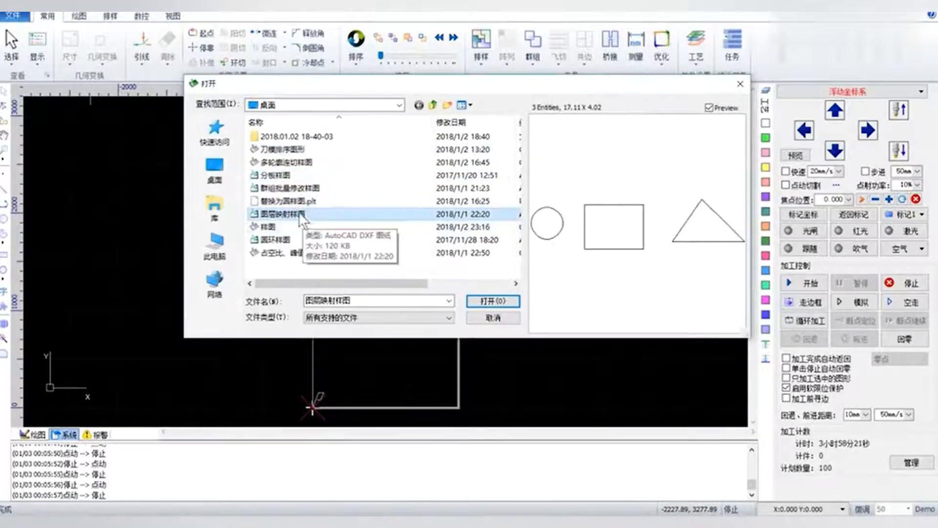
double_click(286, 224)
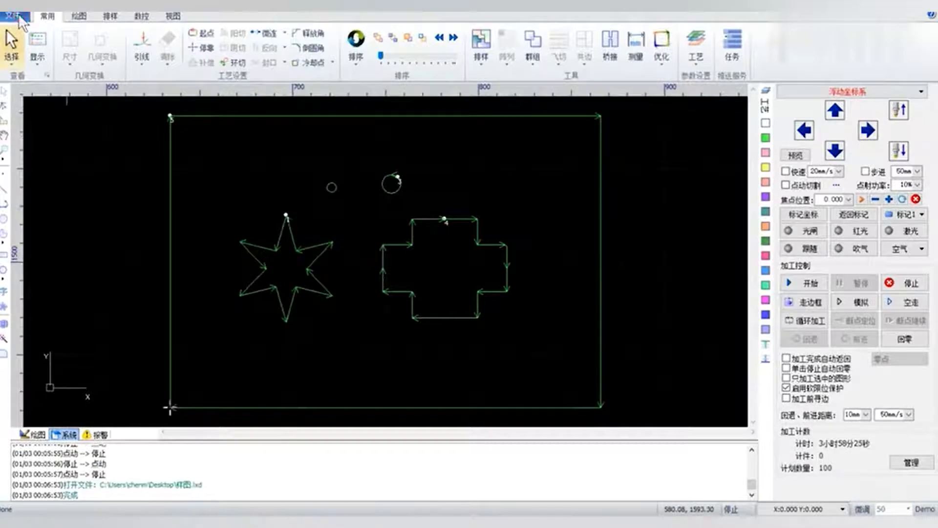
Look through the save-as and import format options and generate the processing report sheet (加工报告单) for the current drawing
left_click(15, 16)
mouse_move(46, 125)
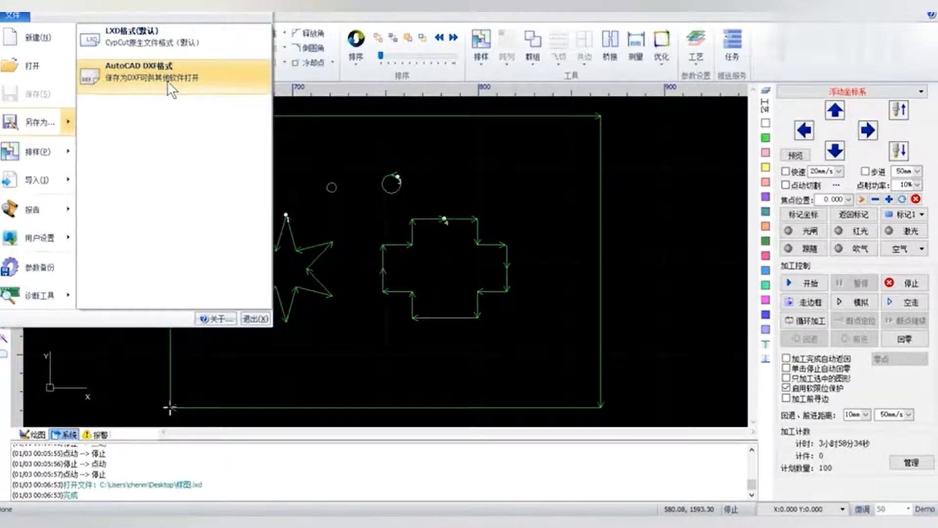
mouse_move(44, 171)
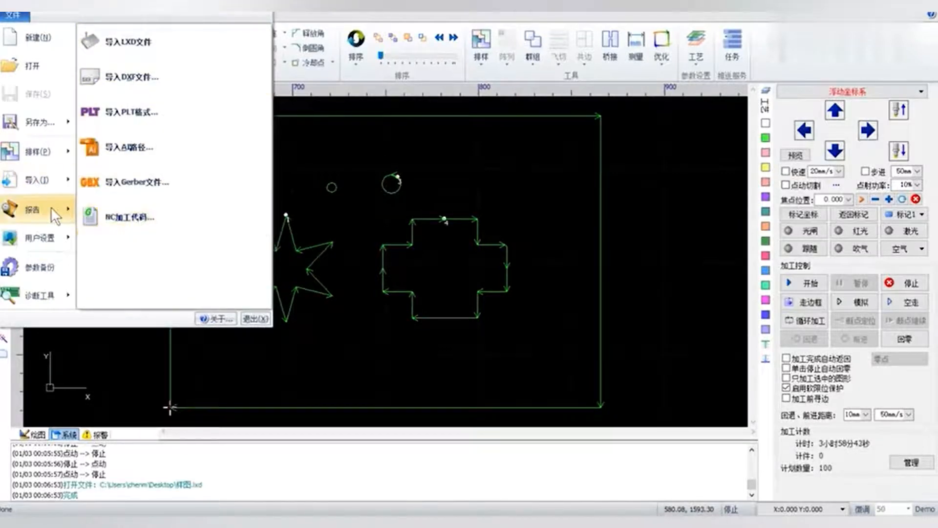
mouse_move(50, 206)
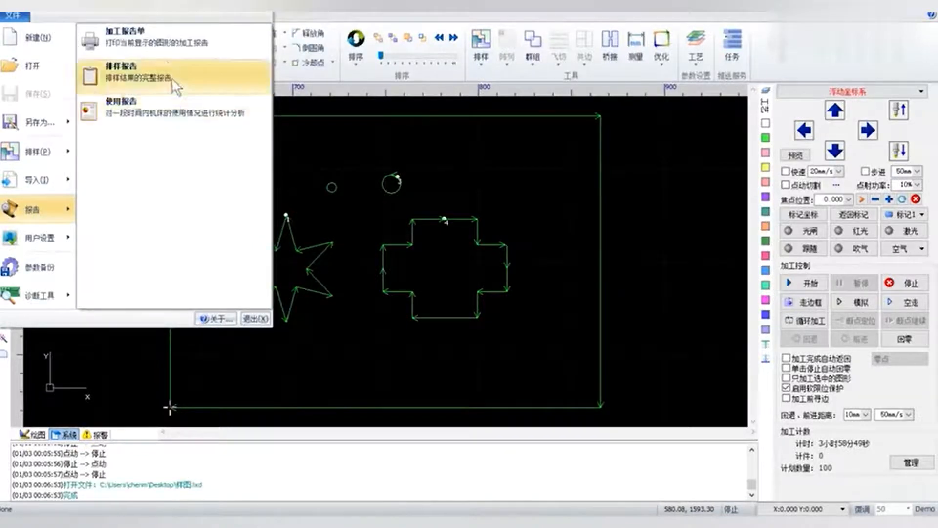
left_click(165, 40)
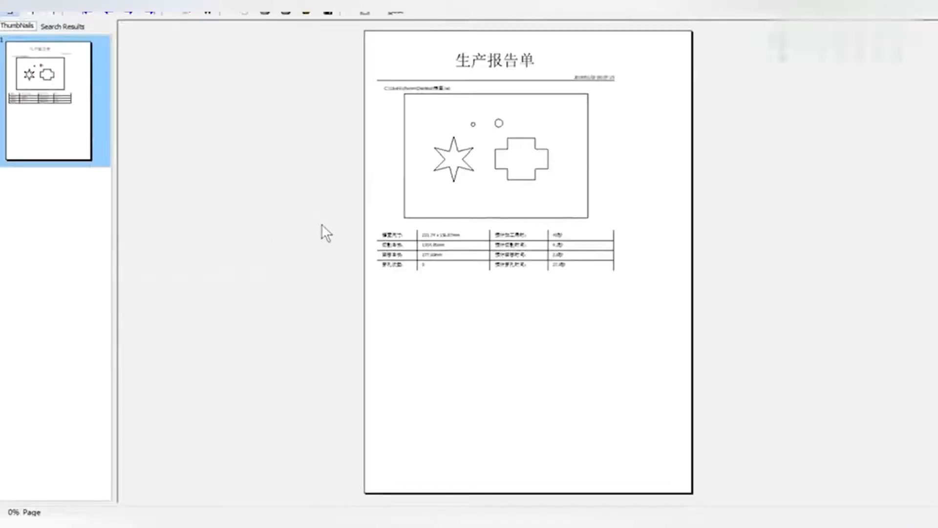
Enlarge the production report, examine its drawing preview and its size, length and time estimates, and close it
left_click(19, 12)
scroll(454, 237, "down", 1)
scroll(449, 254, "down", 3)
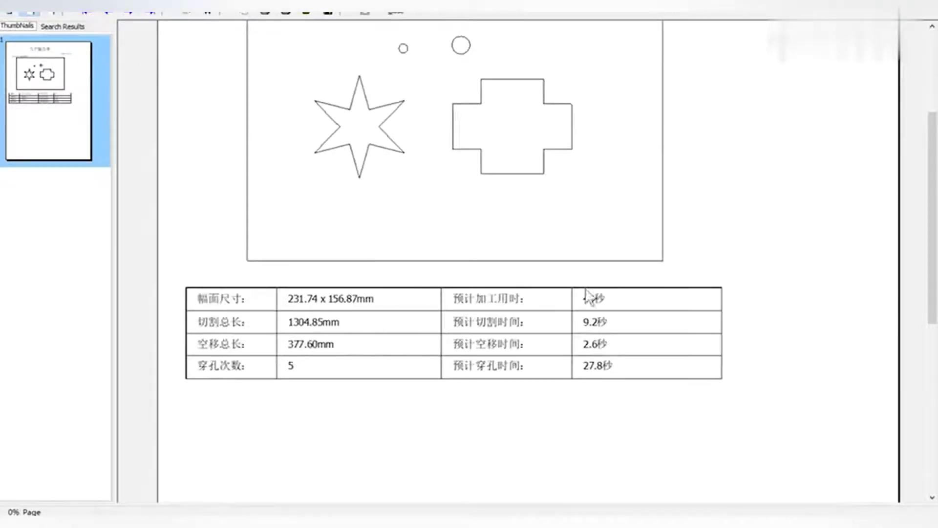
scroll(549, 337, "up", 1)
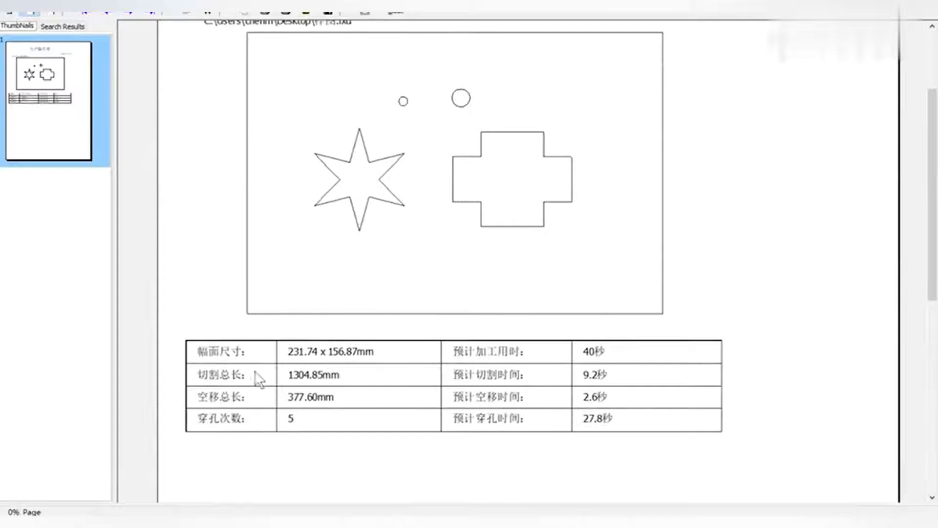
scroll(534, 247, "up", 3)
scroll(550, 260, "down", 1)
scroll(550, 260, "up", 1)
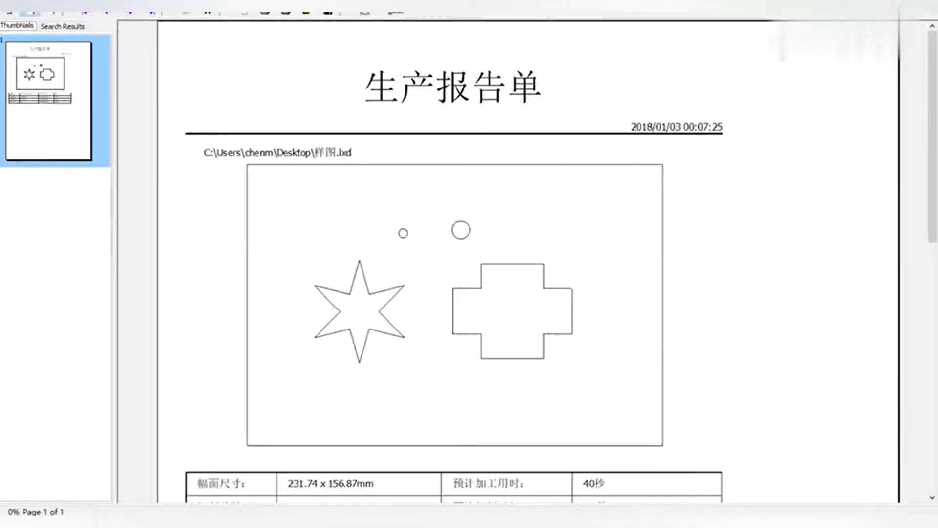
left_click(926, 3)
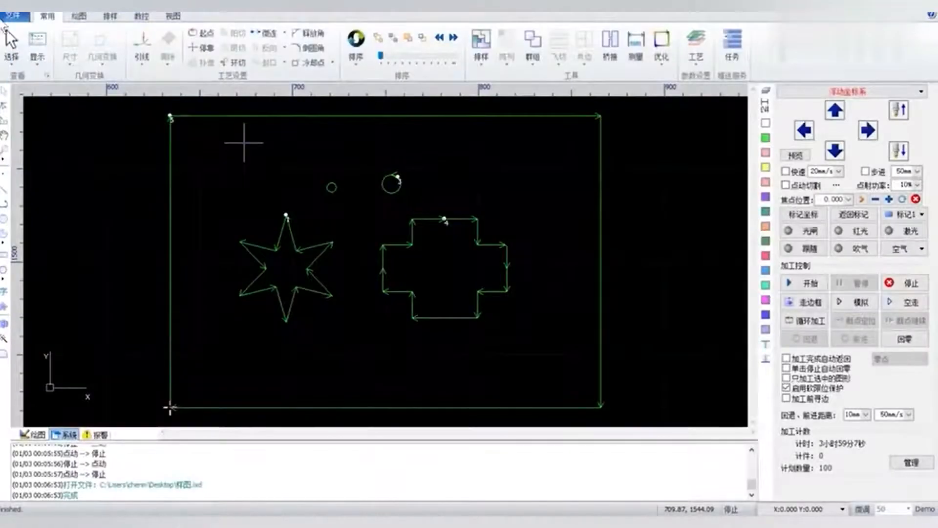
Request the nesting report (排样报告), and open the machine usage report (使用报告) for statistical analysis
left_click(13, 15)
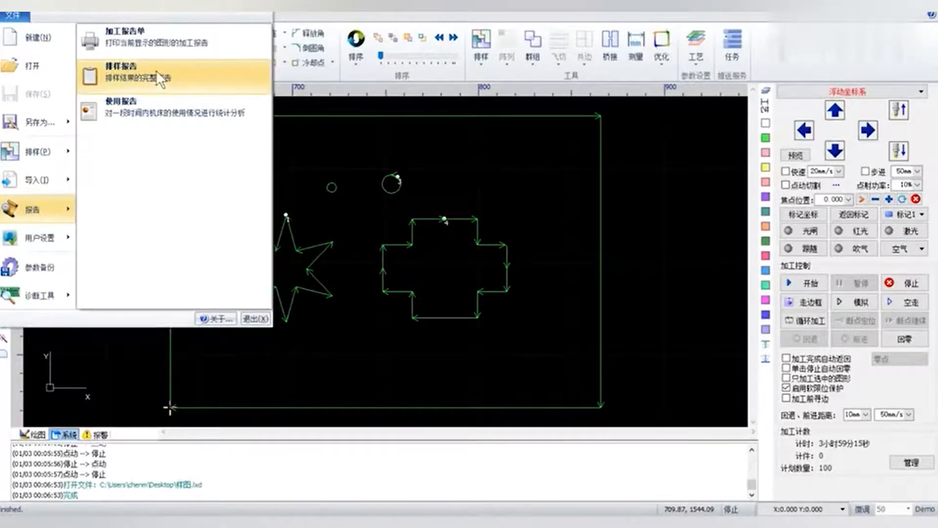
left_click(156, 69)
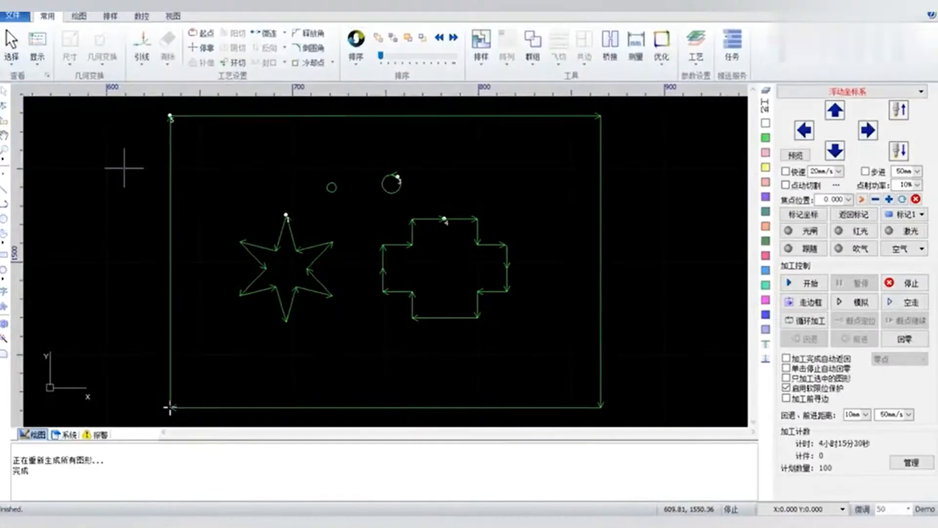
left_click(14, 18)
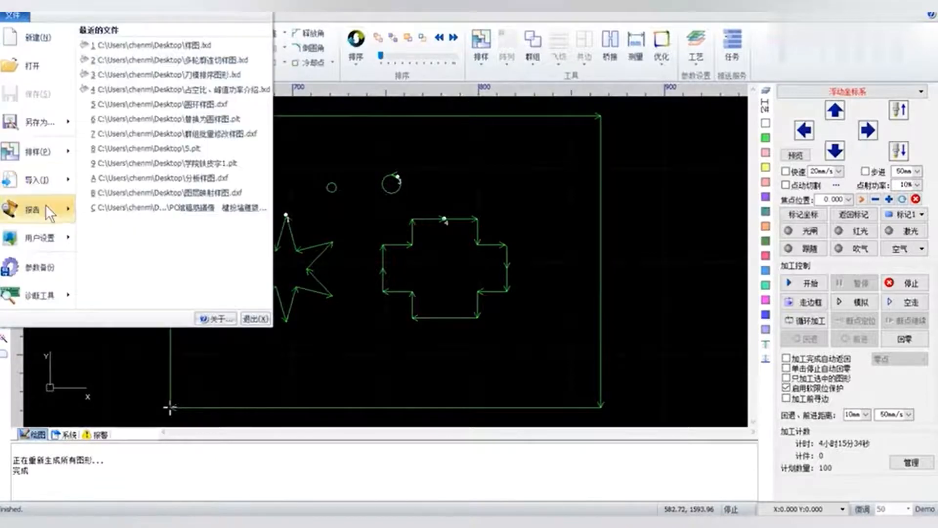
mouse_move(45, 204)
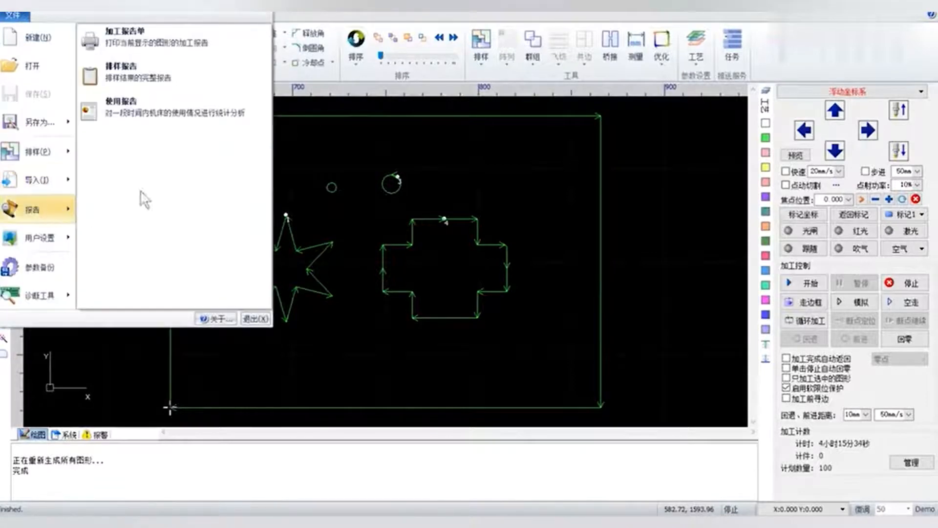
left_click(204, 118)
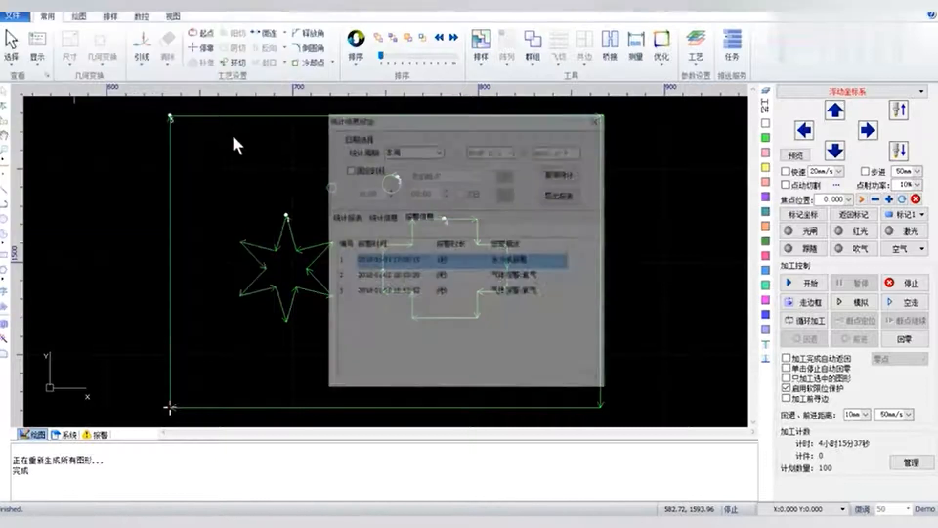
left_click_drag(457, 119, 386, 133)
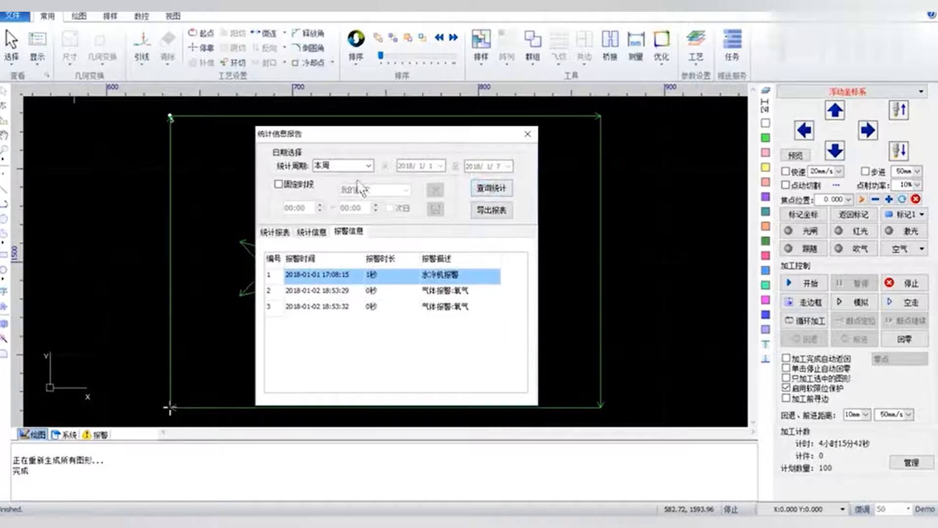
Examine the 统计信息 details, covering the statistics start time, idle and shutdown durations, and laser-on times
left_click(318, 232)
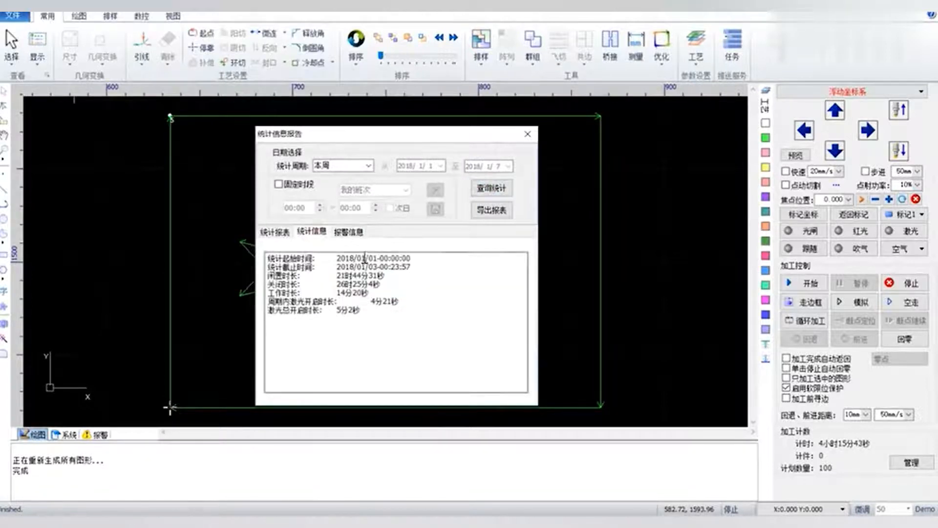
left_click_drag(316, 259, 268, 258)
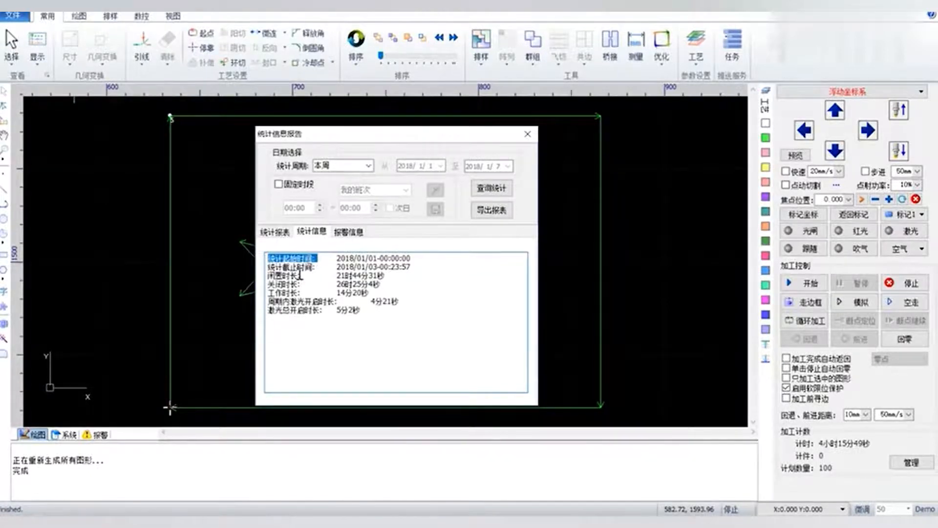
mouse_move(302, 276)
left_mouse_down()
mouse_move(267, 276)
mouse_move(313, 279)
left_mouse_up()
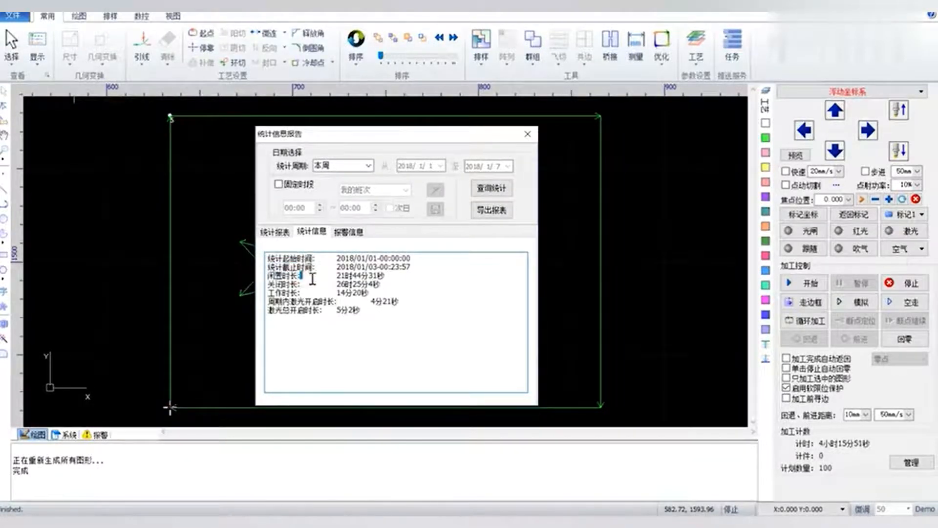
left_click(313, 279)
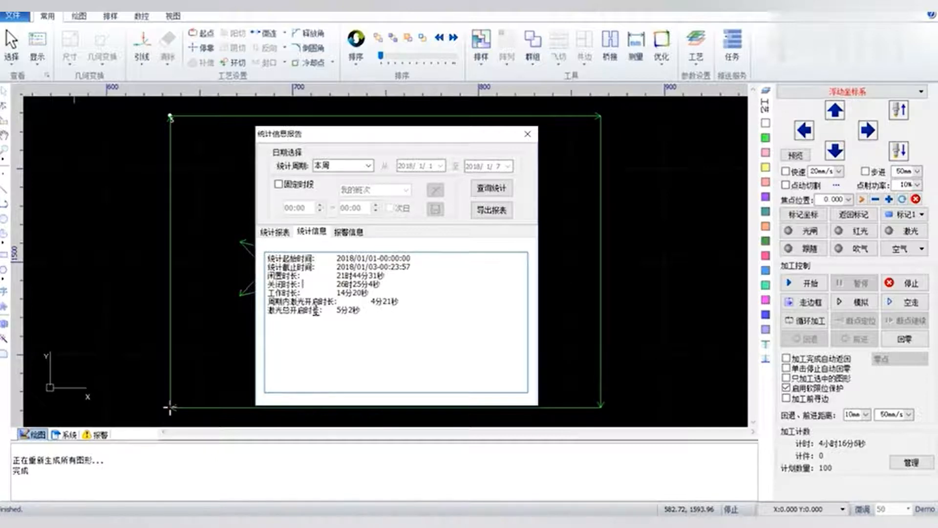
left_click_drag(268, 301, 344, 301)
left_click(356, 306)
left_click_drag(287, 303, 442, 306)
left_click(441, 306)
Set the statistics period to yesterday (昨天) and enable the fixed time slot option (固定时段)
left_click(368, 165)
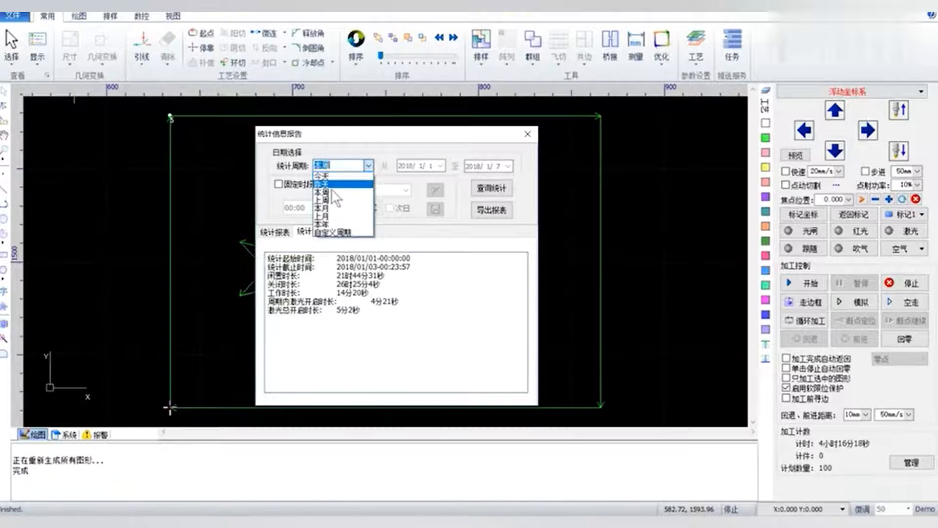
left_click(329, 191)
left_click(367, 166)
left_click(339, 199)
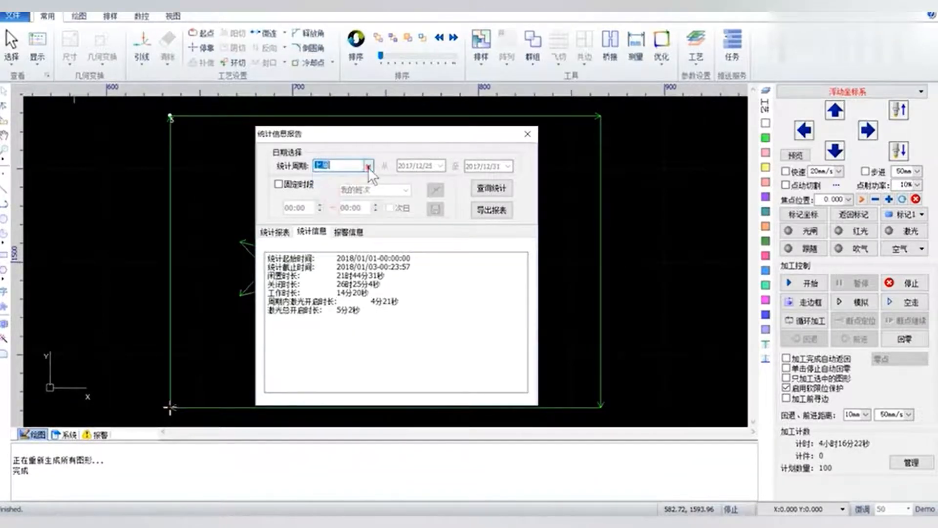
left_click(368, 166)
left_click(337, 183)
left_click(301, 186)
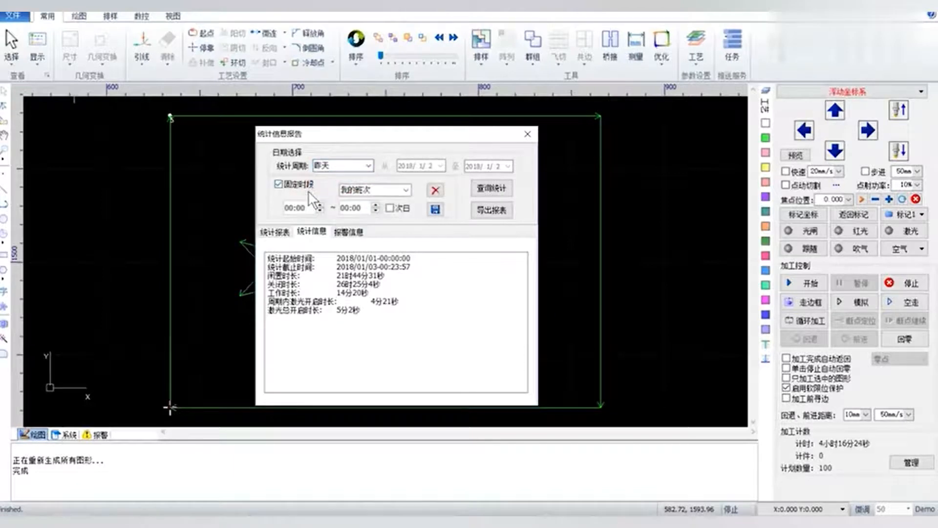
Load the saved 08:00–18:00 shift and delete it from the shift list
left_click(406, 191)
left_click(389, 200)
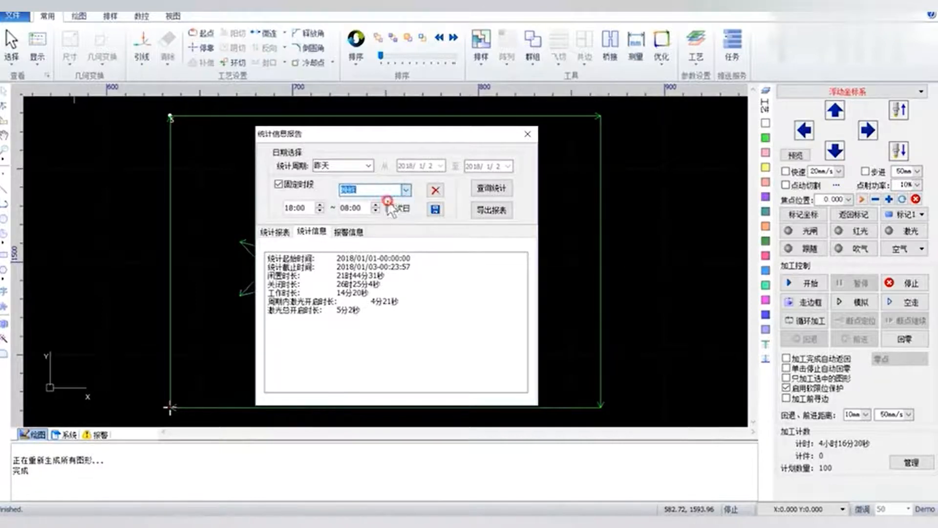
left_click(384, 190)
left_click(388, 207)
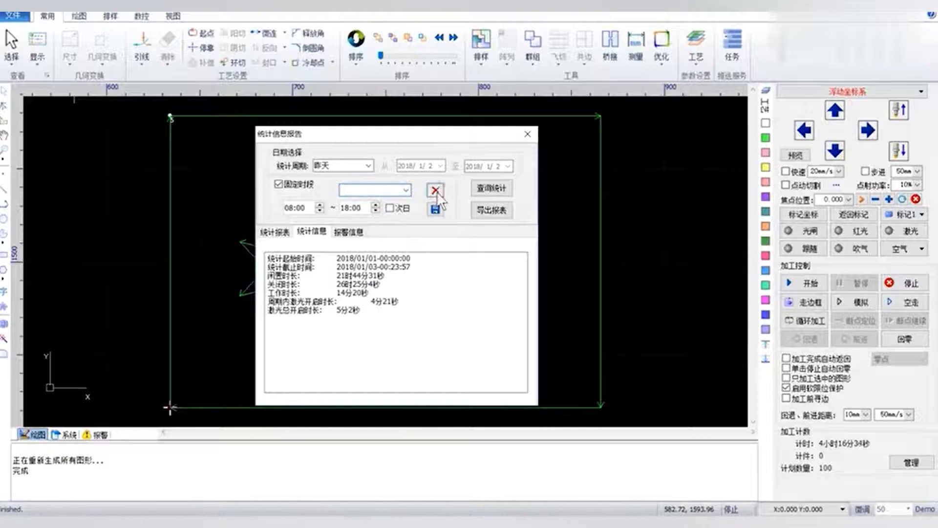
left_click(387, 190)
Save the 08:00–18:00 time slot as a shift named 早班
left_click(435, 209)
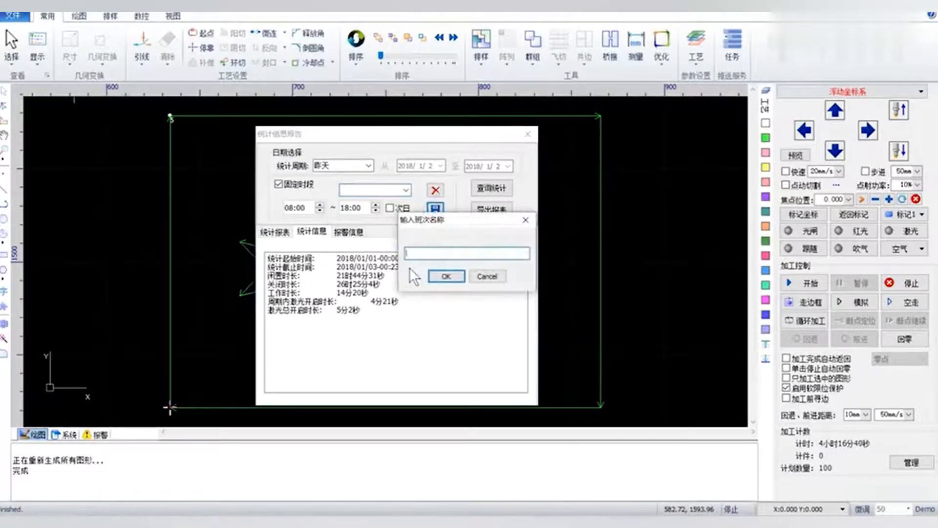
type("zaoban")
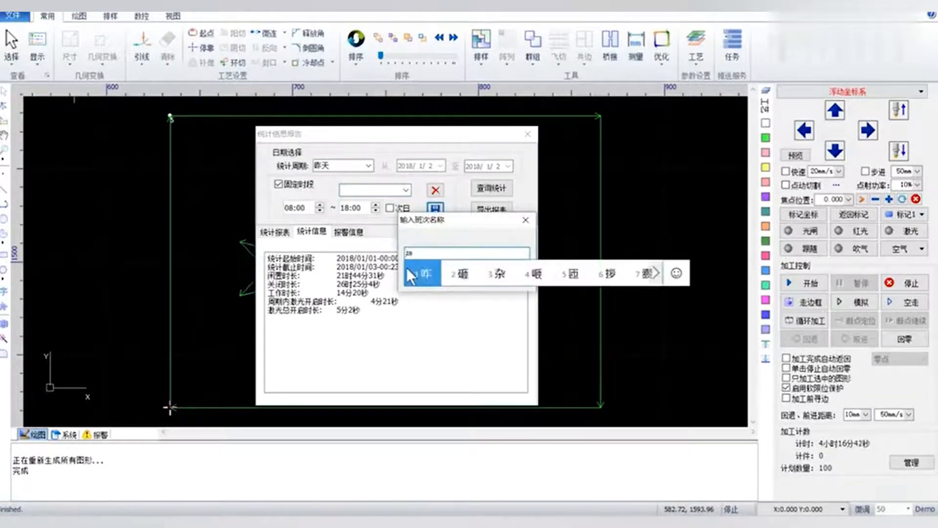
key("space")
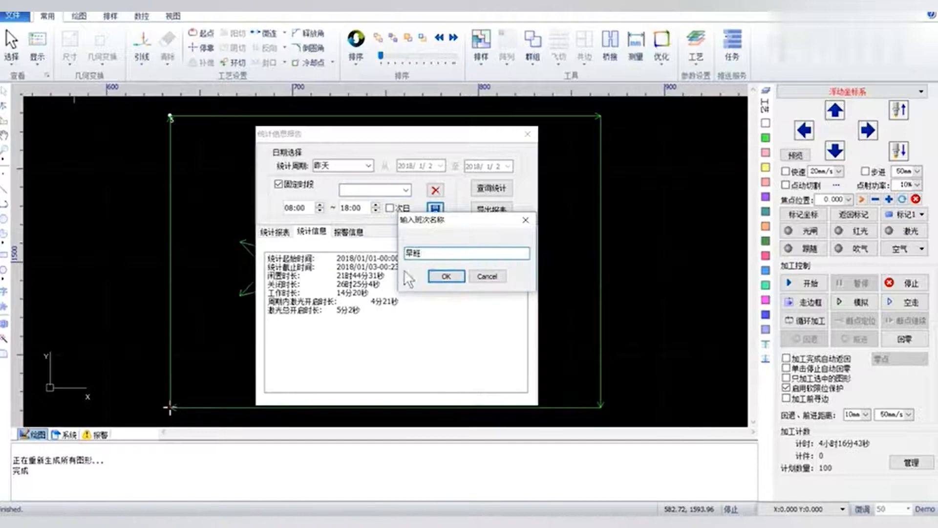
left_click(440, 276)
Select the 早班 shift and query yesterday's statistics for it
left_click(406, 190)
left_click(391, 200)
left_click(405, 189)
left_click(361, 207)
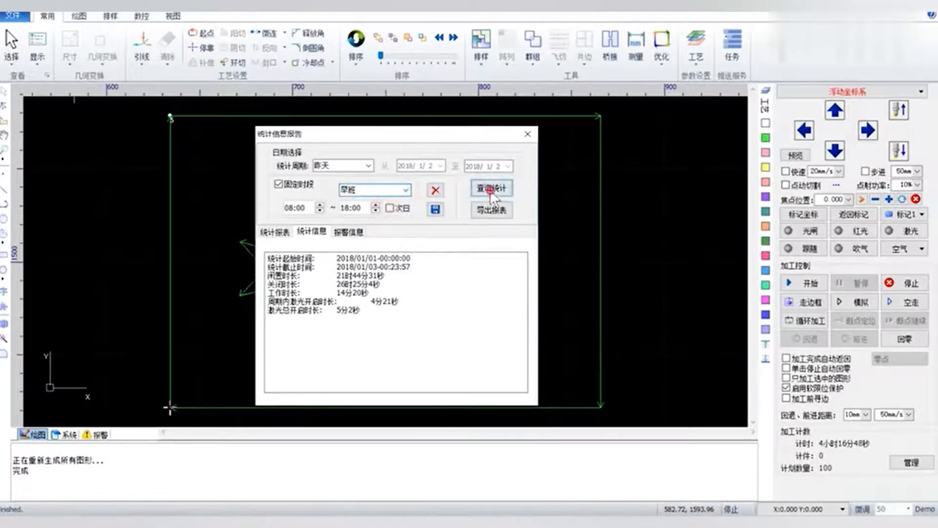
left_click(489, 190)
left_click(439, 322)
Select the 晚班 shift, query yesterday's statistics for it, and close the statistics report
left_click(405, 190)
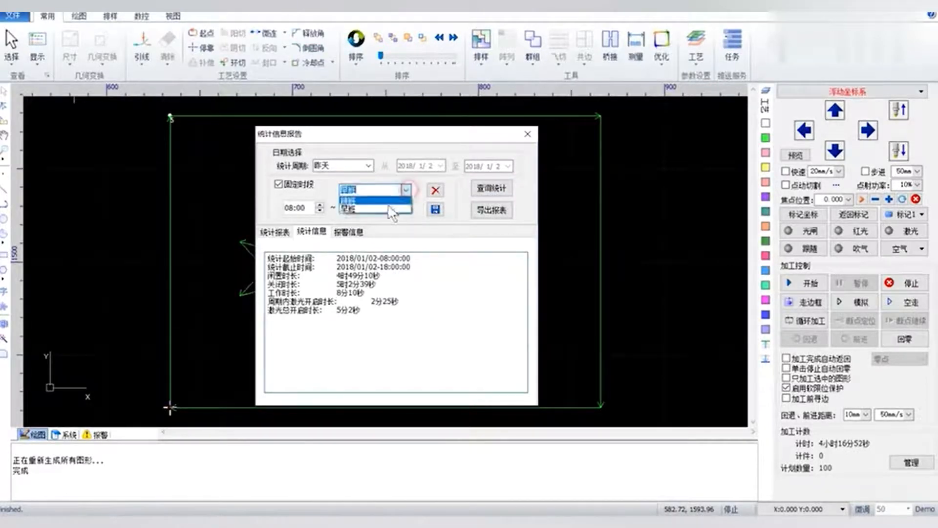
left_click(371, 205)
left_click(474, 188)
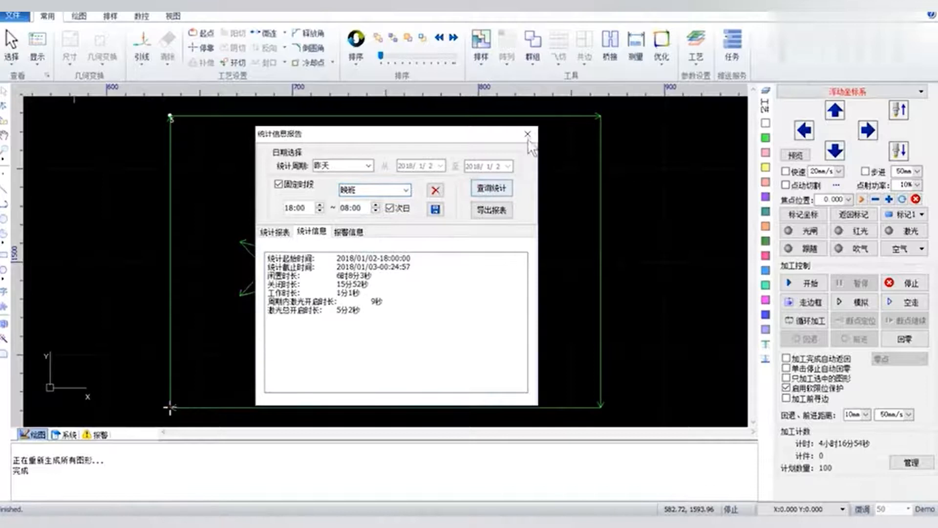
left_click(528, 134)
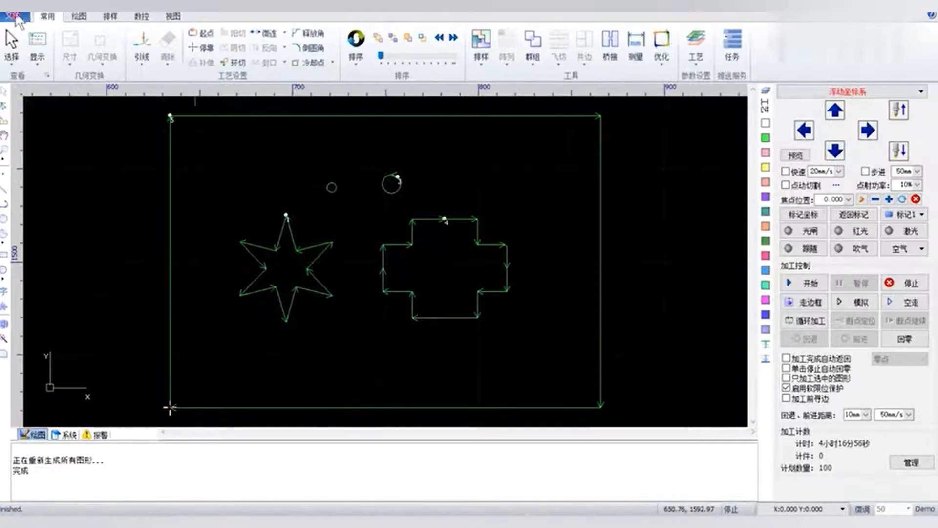
In the user parameters, enable automatic exploding of DXF groups (自动打散DXF文件中的群组) and conversion of text to curves (自动转换文字为曲线)
left_click(14, 15)
mouse_move(49, 233)
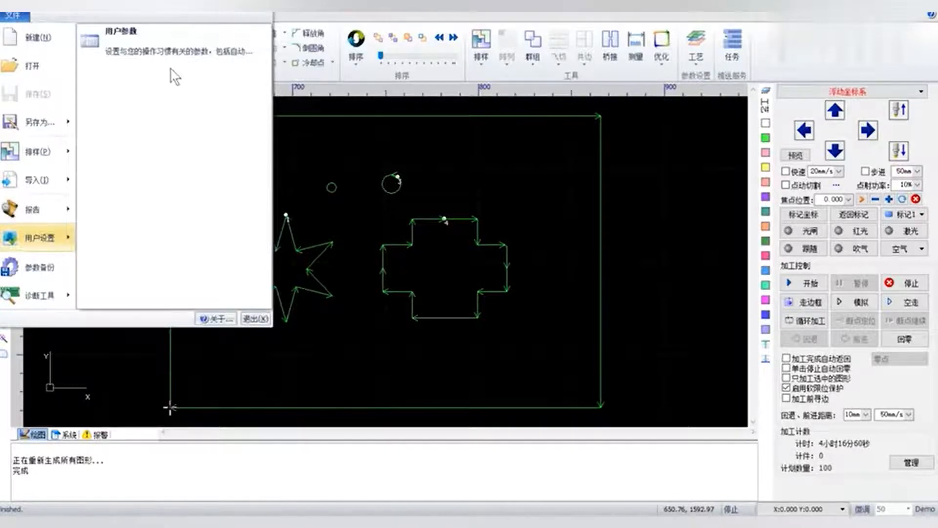
left_click(151, 49)
mouse_move(467, 38)
left_mouse_down()
mouse_move(453, 46)
mouse_move(465, 47)
left_mouse_up()
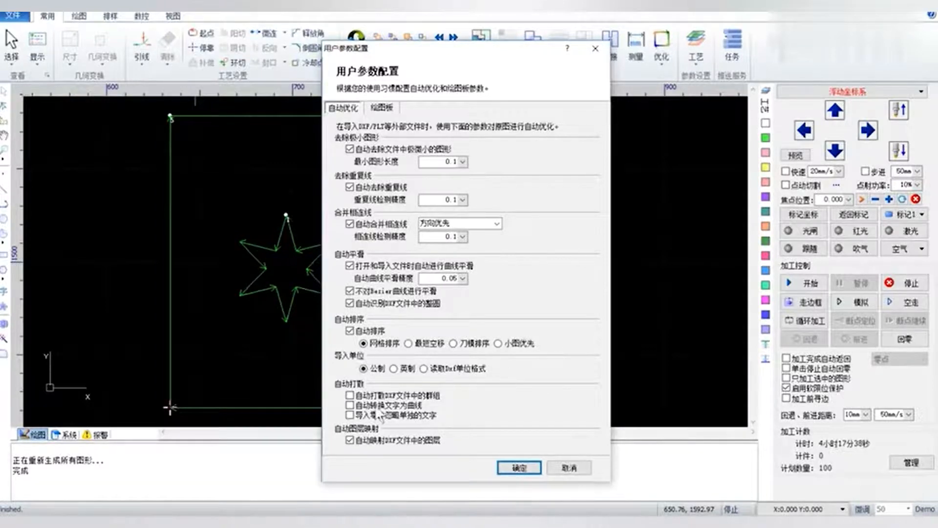
left_click(351, 396)
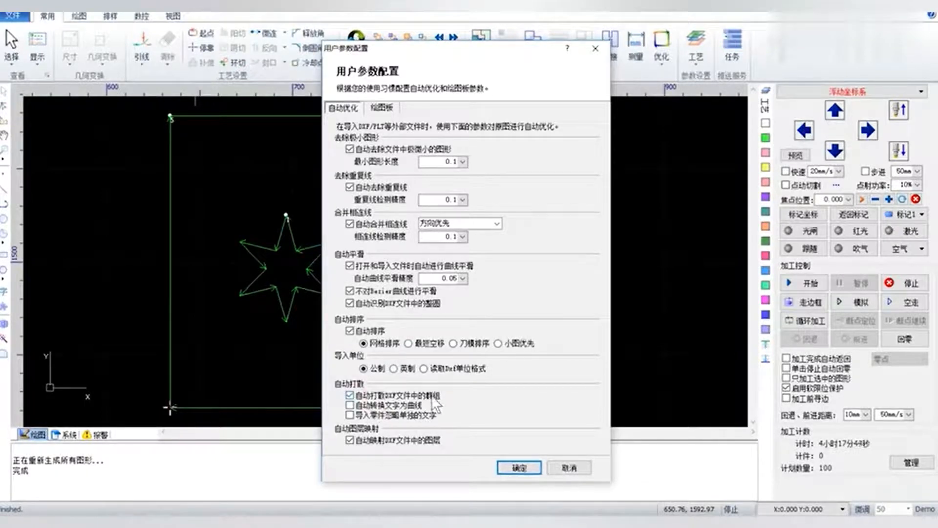
left_click(381, 405)
left_click(372, 416)
left_click(373, 416)
left_click(349, 438)
left_click(514, 465)
Open the drawing 图层映射样图 from the desktop
left_click(12, 17)
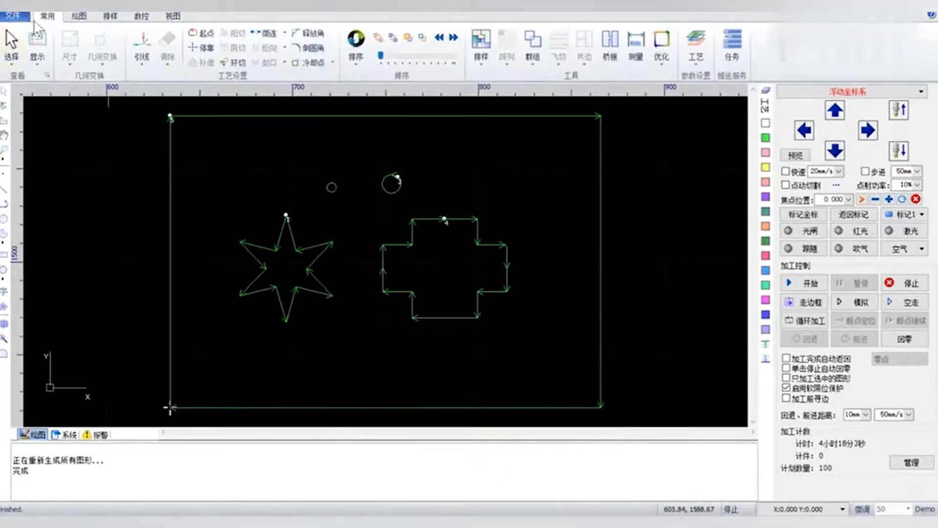
left_click(29, 63)
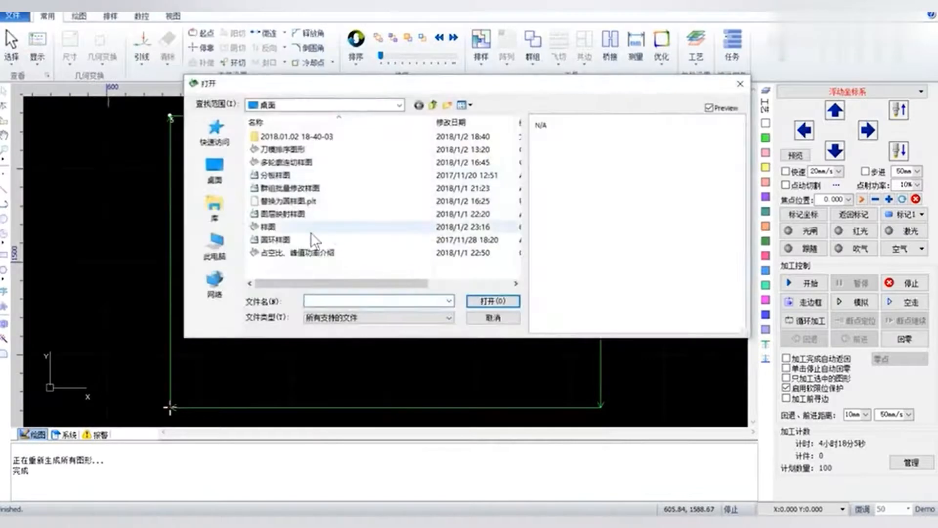
left_click(317, 216)
double_click(320, 216)
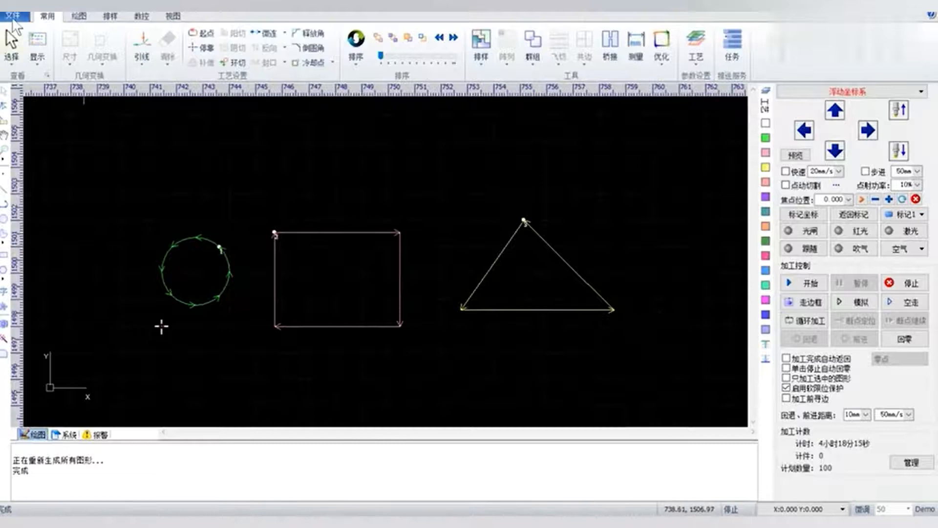
Review the drawing board settings (绘图板) in the user parameters and accept them
left_click(13, 16)
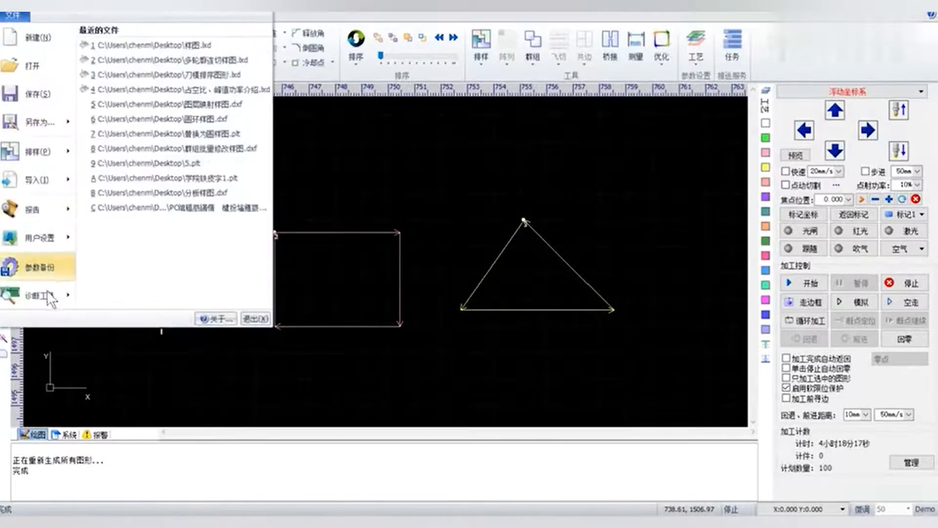
mouse_move(40, 244)
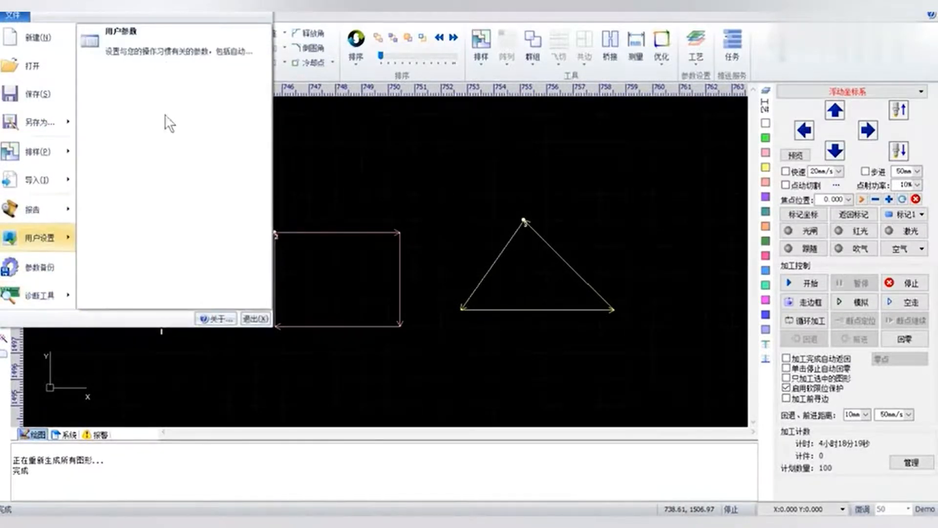
left_click(168, 120)
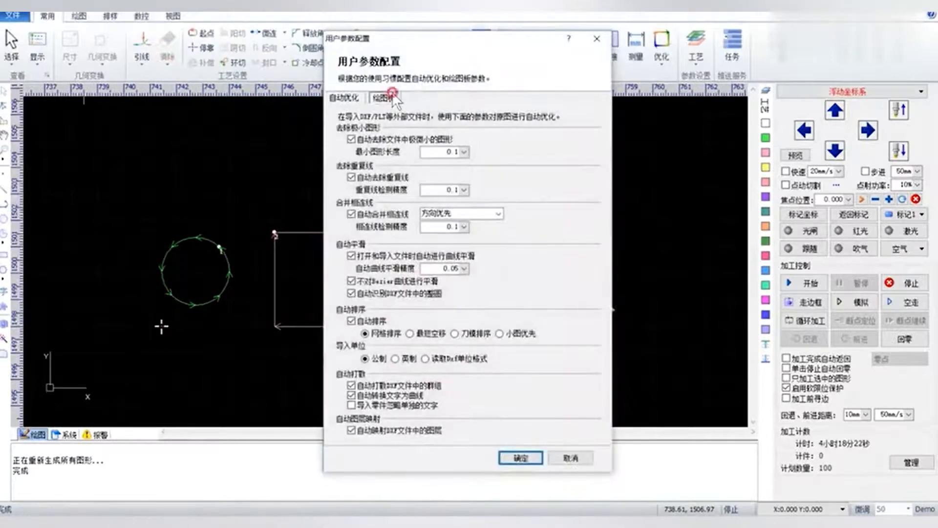
left_click(381, 95)
left_click_drag(450, 42, 406, 26)
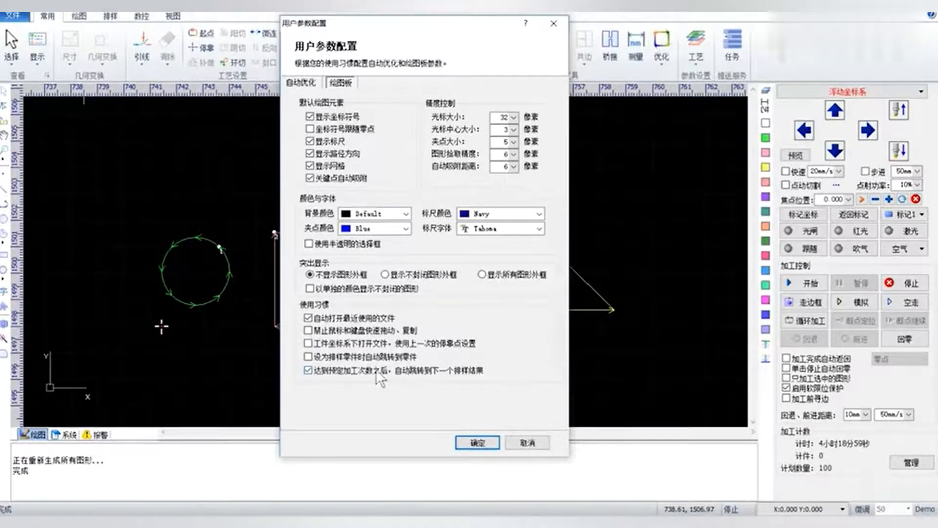
left_click(485, 442)
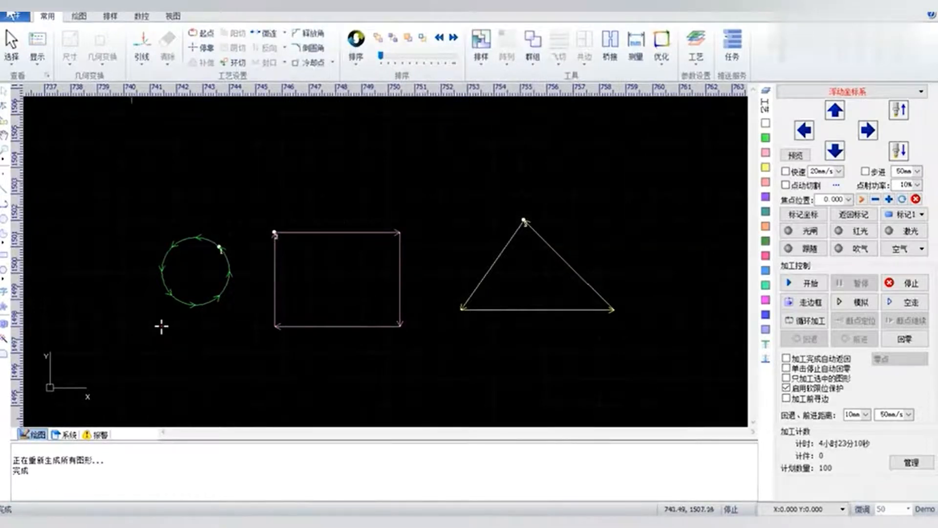
Back up the software parameters (参数备份) to the desktop as a Config Backup file named 1.3
left_click(15, 16)
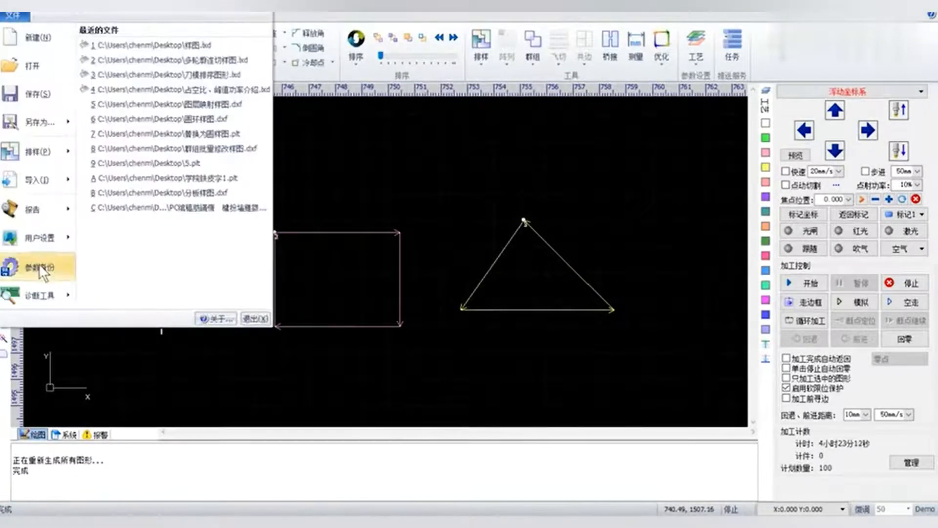
left_click(50, 265)
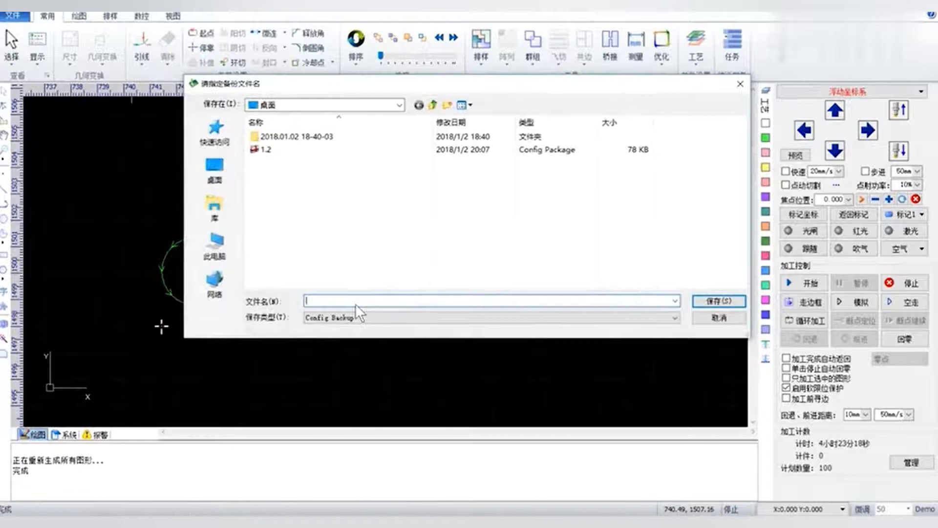
type("1.3")
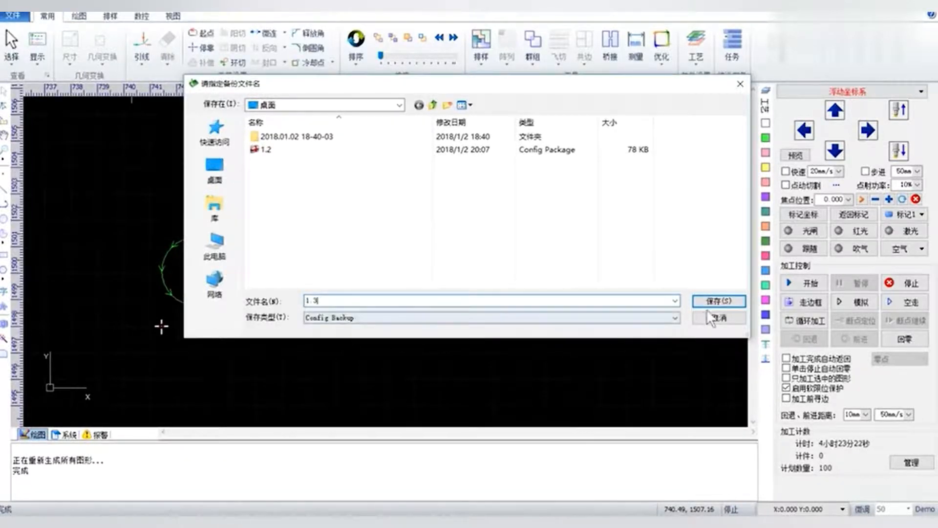
left_click(719, 300)
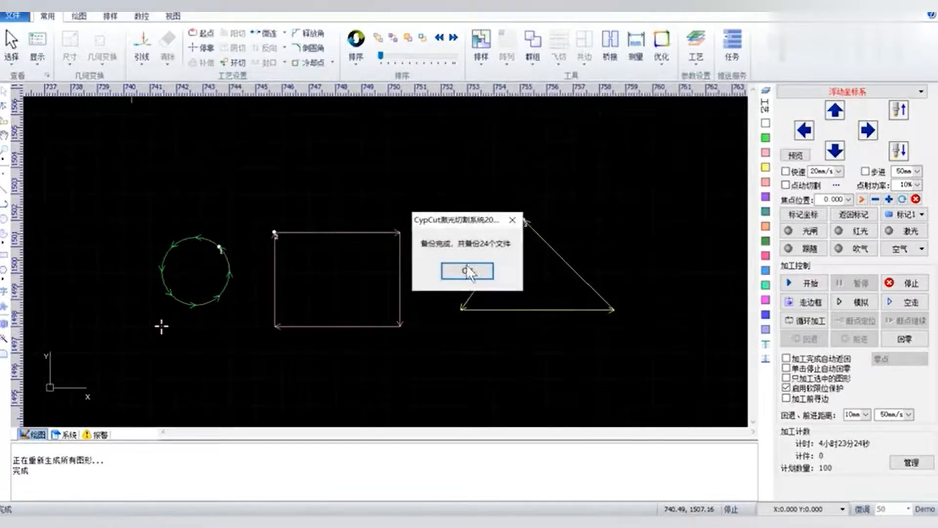
left_click(471, 269)
In the control card monitor (控制卡监控), send a 1000-pulse positive-direction test move to the X axis and close the monitor
left_click(13, 15)
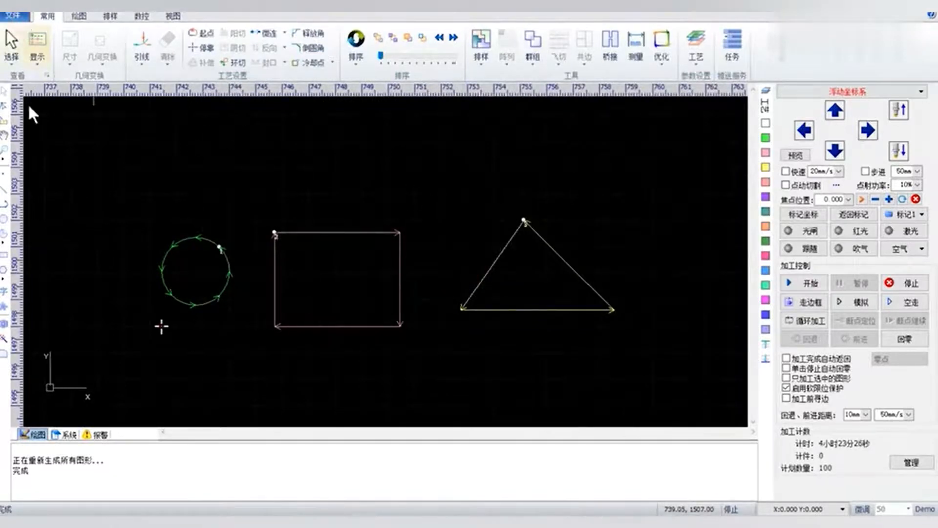
mouse_move(48, 302)
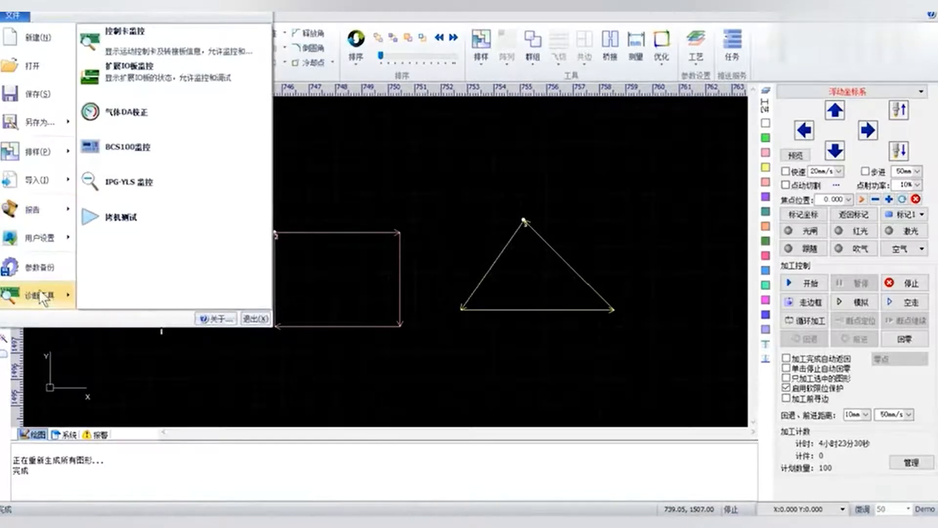
left_click(163, 63)
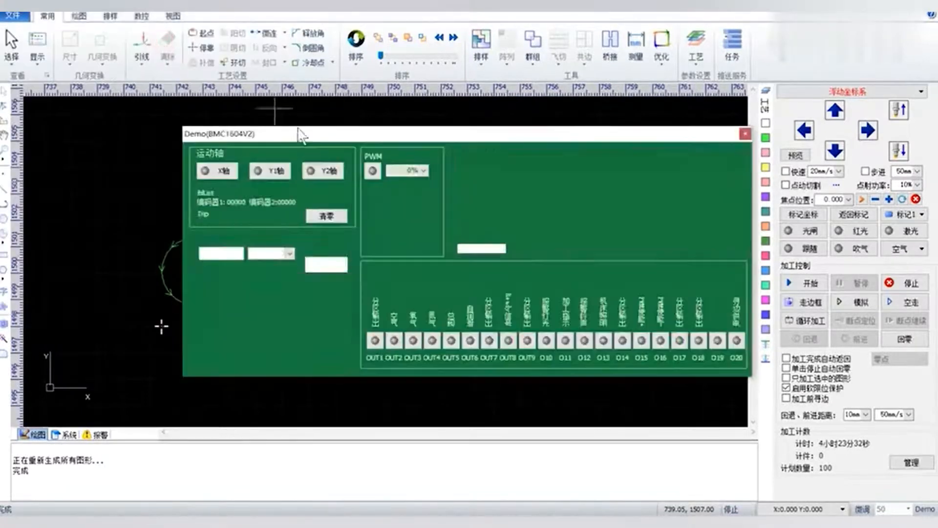
left_click_drag(356, 139, 309, 130)
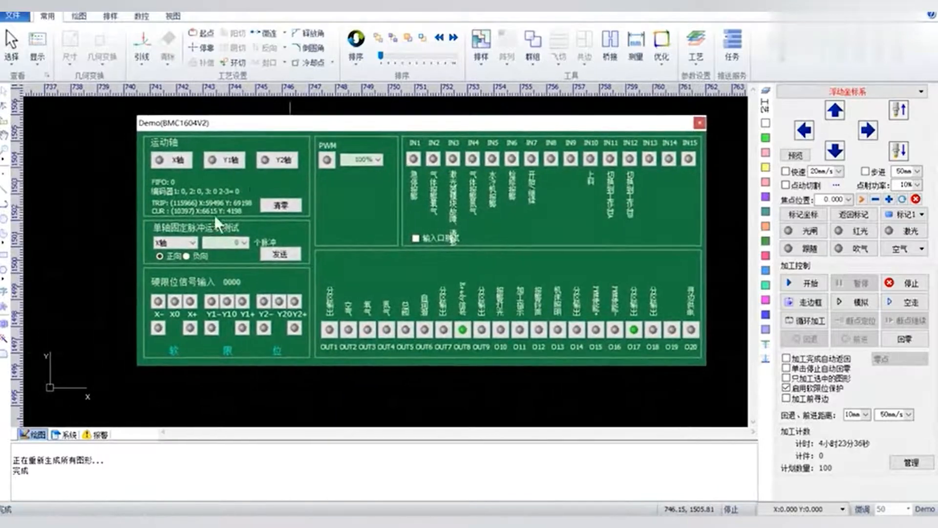
left_click(225, 244)
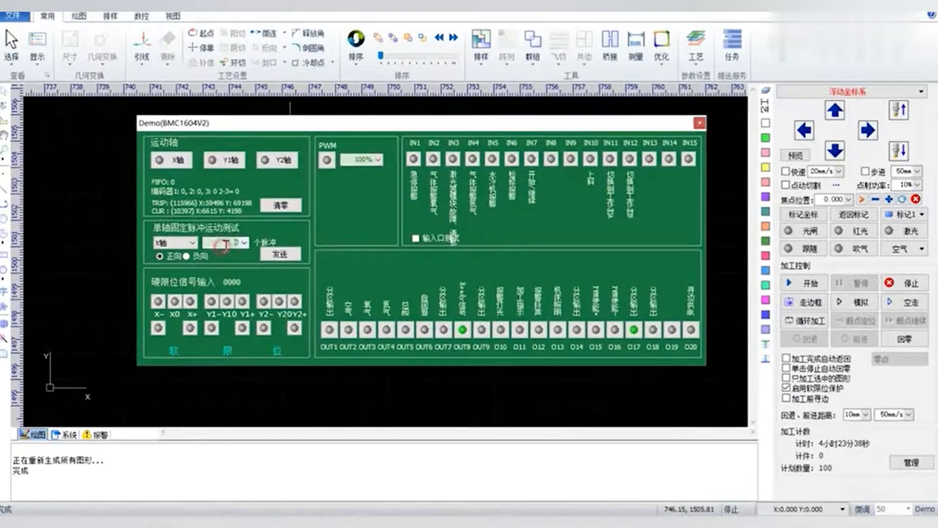
type("1000")
left_click(284, 258)
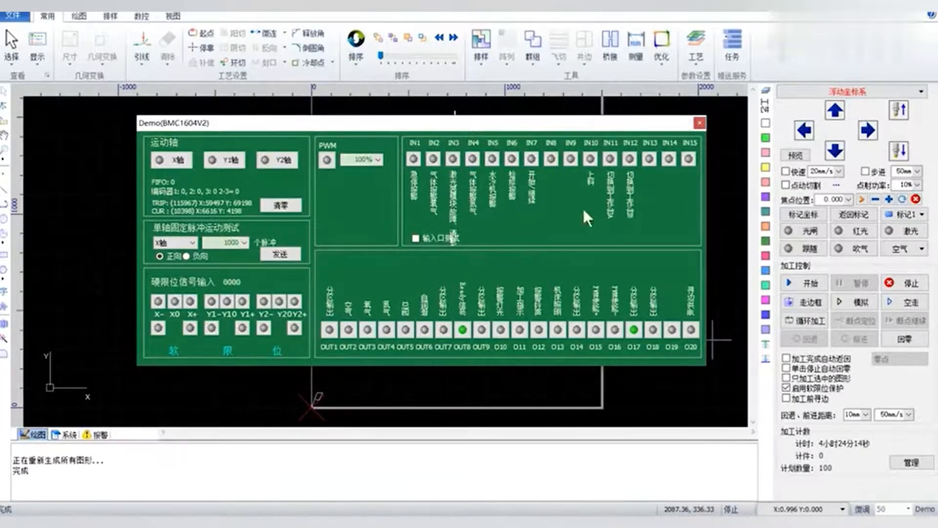
left_click(700, 122)
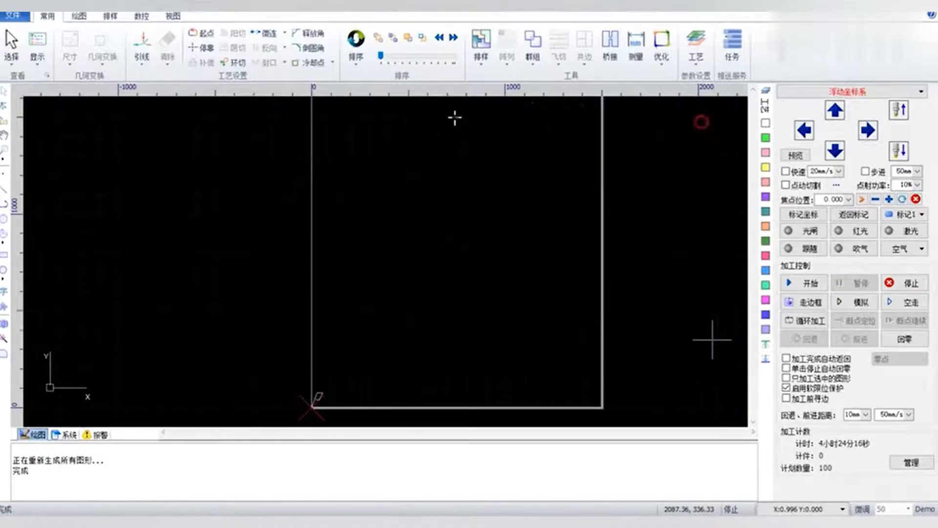
Try to open the extension IO board monitor (扩展IO板监控) from the diagnostic tools
left_click(13, 15)
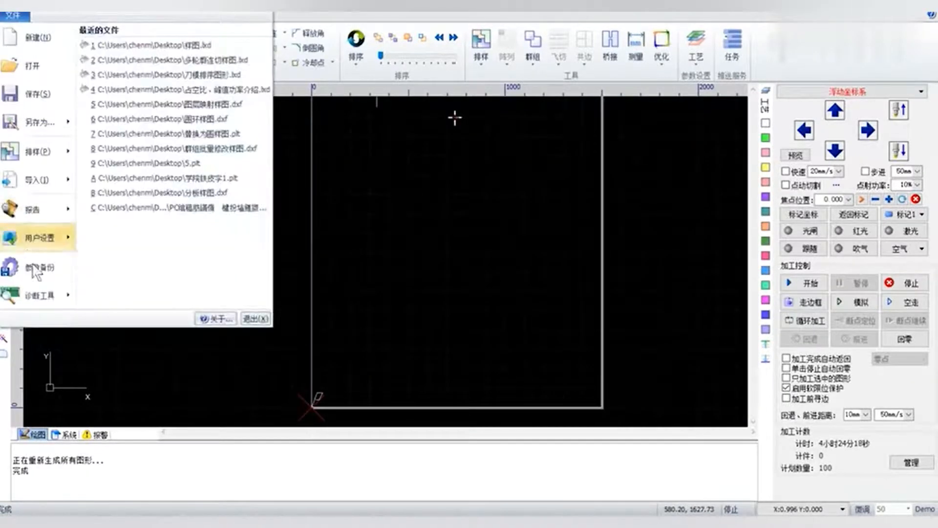
mouse_move(41, 294)
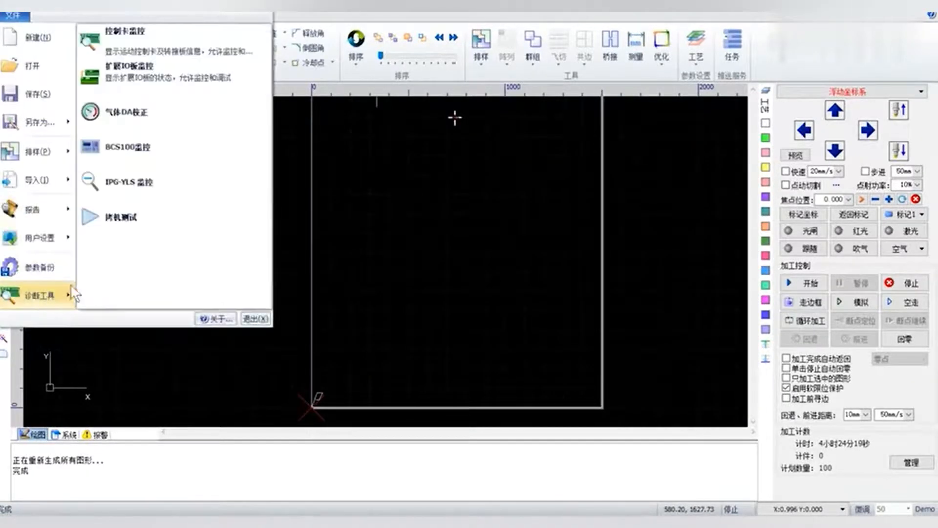
left_click(193, 82)
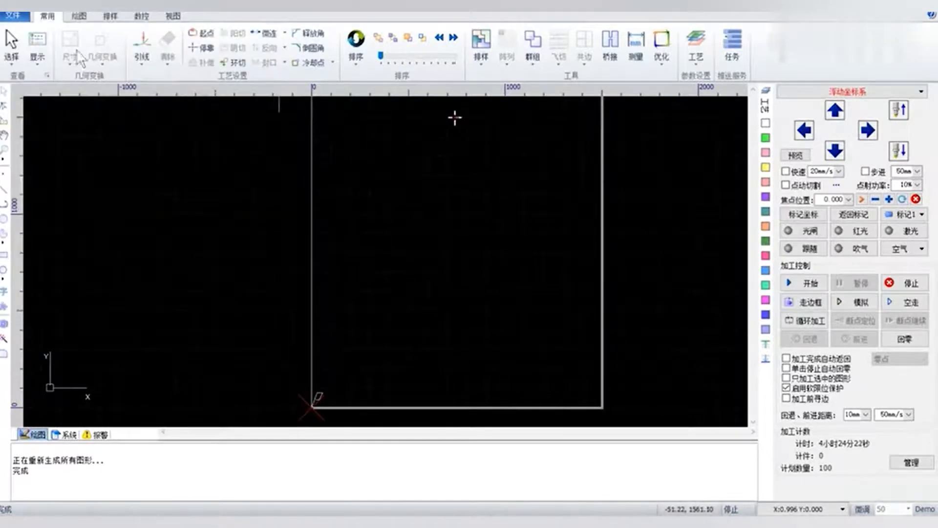
Try to start the gas DA correction tool (气体DA校正) from the diagnostic tools
left_click(15, 15)
mouse_move(18, 296)
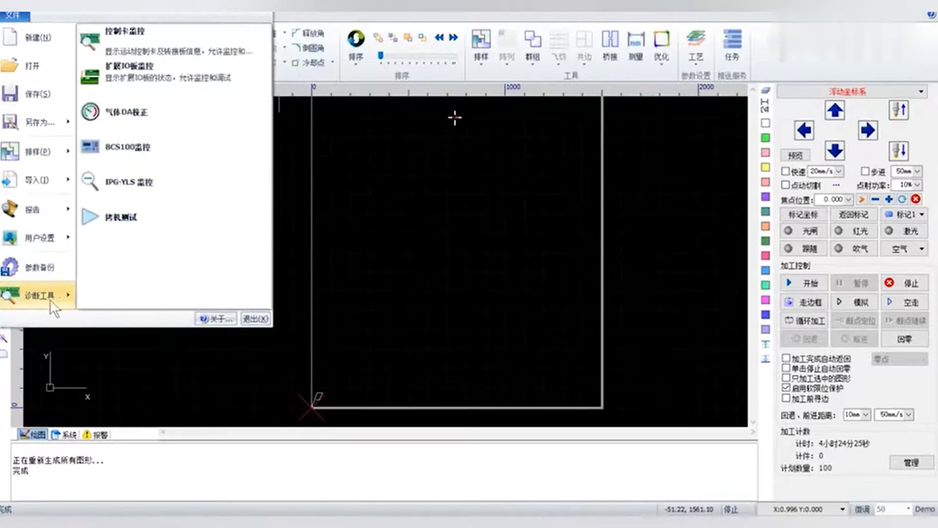
left_click(166, 118)
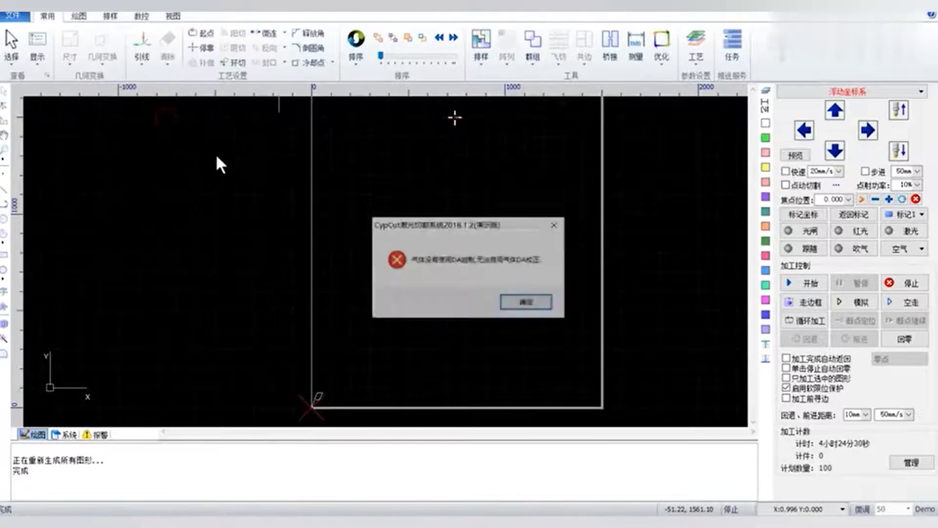
left_click(519, 304)
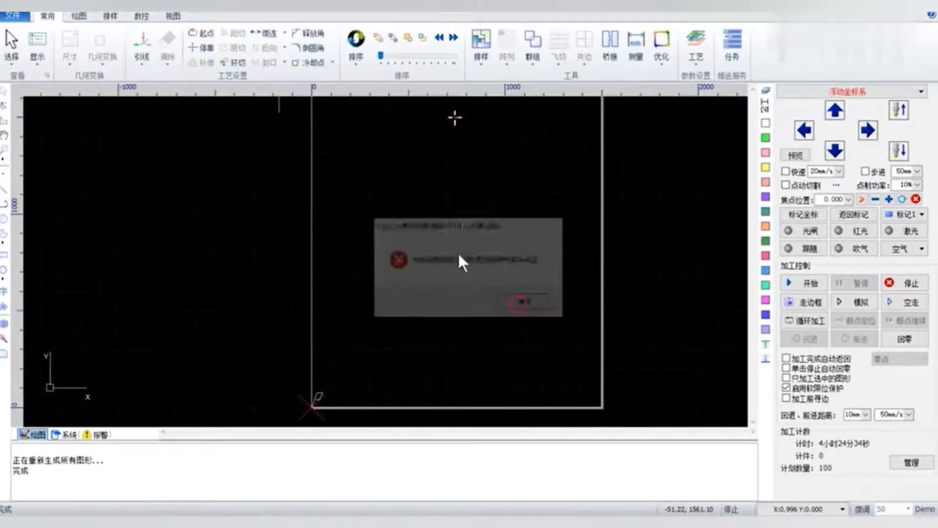
Open the BCS100 monitor (BCS100监控) from the diagnostic tools to view its remote control window
left_click(15, 16)
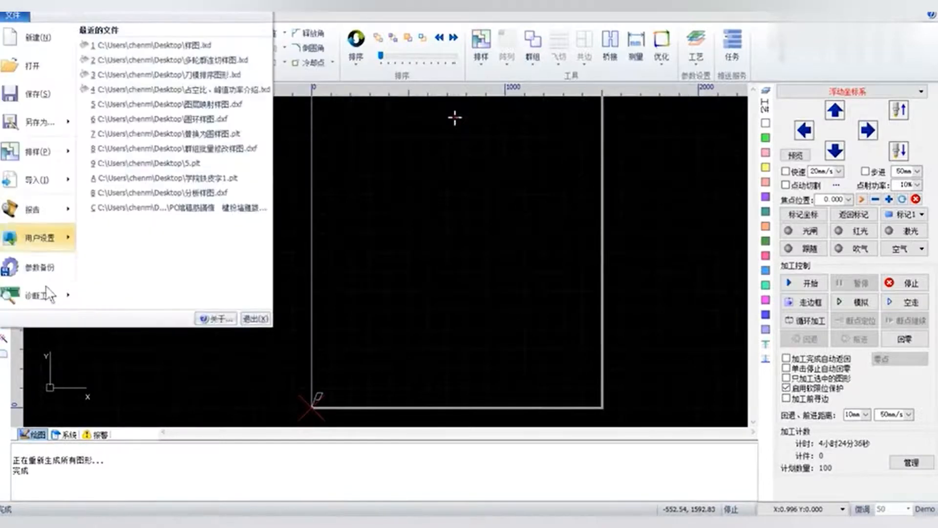
mouse_move(46, 307)
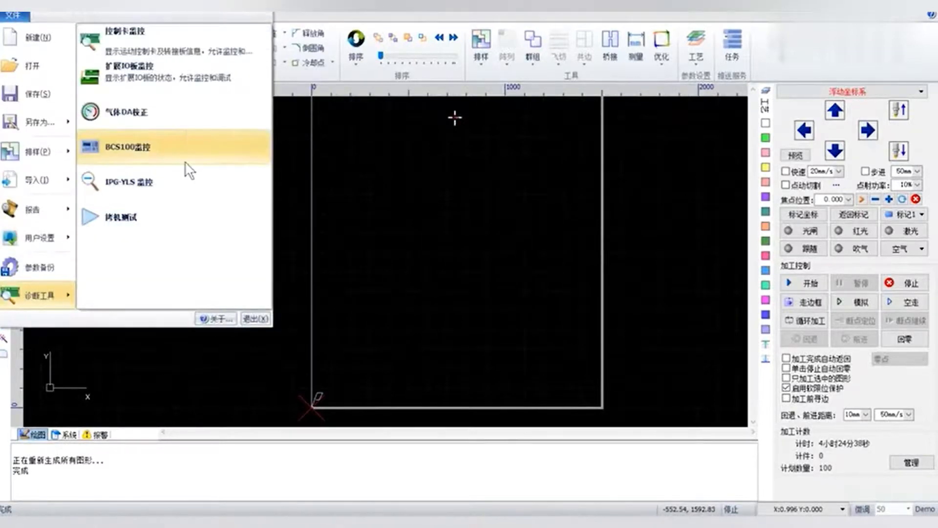
left_click(172, 155)
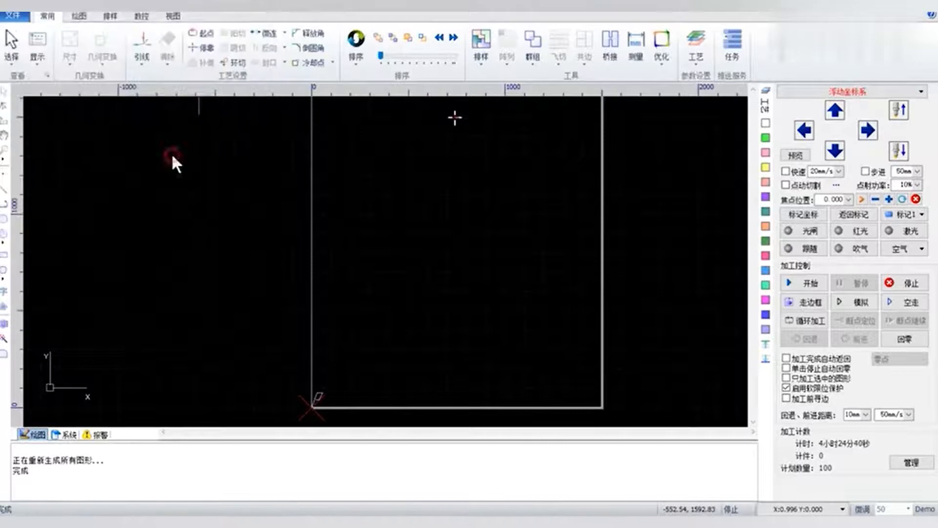
left_click_drag(465, 149, 458, 124)
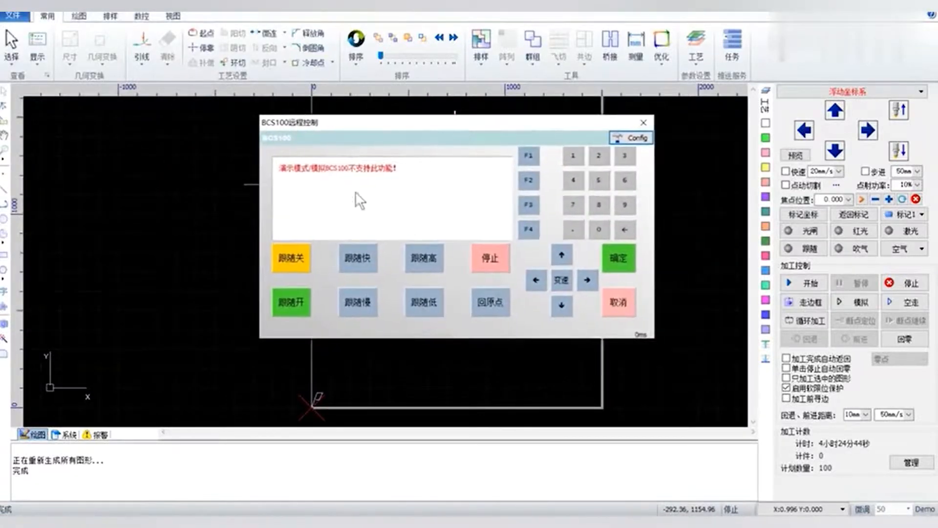
Close the BCS100 window, open the IPG-YLS monitor (IPG-YLS 监控) to view the laser's status and alarms, and close it
left_click(644, 122)
left_click(17, 20)
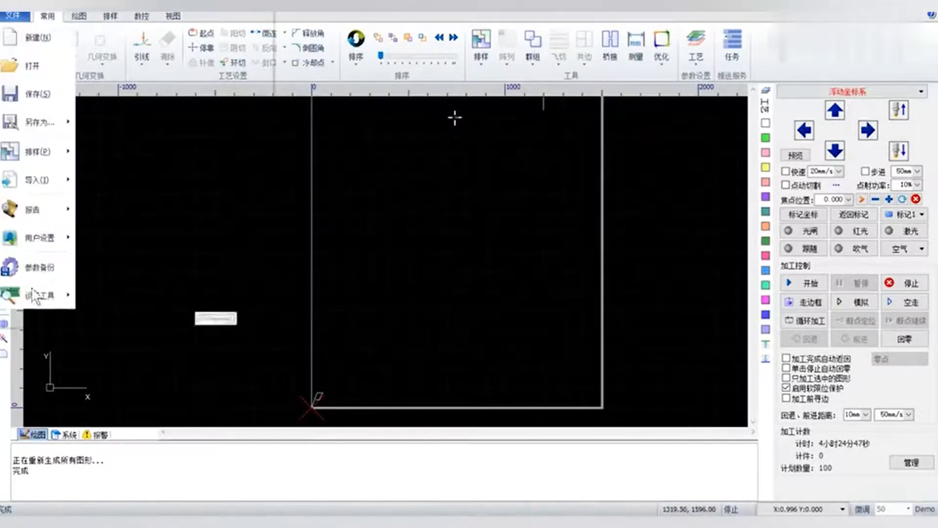
mouse_move(38, 297)
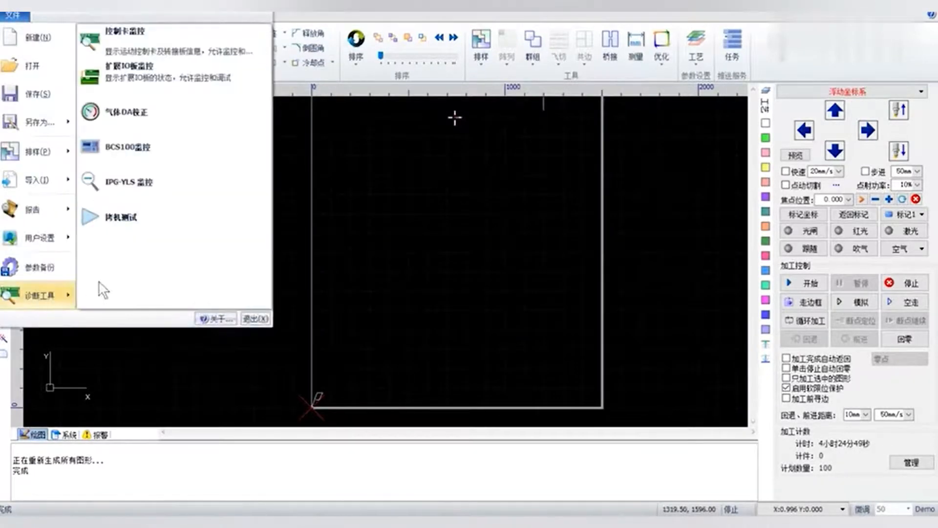
left_click(167, 188)
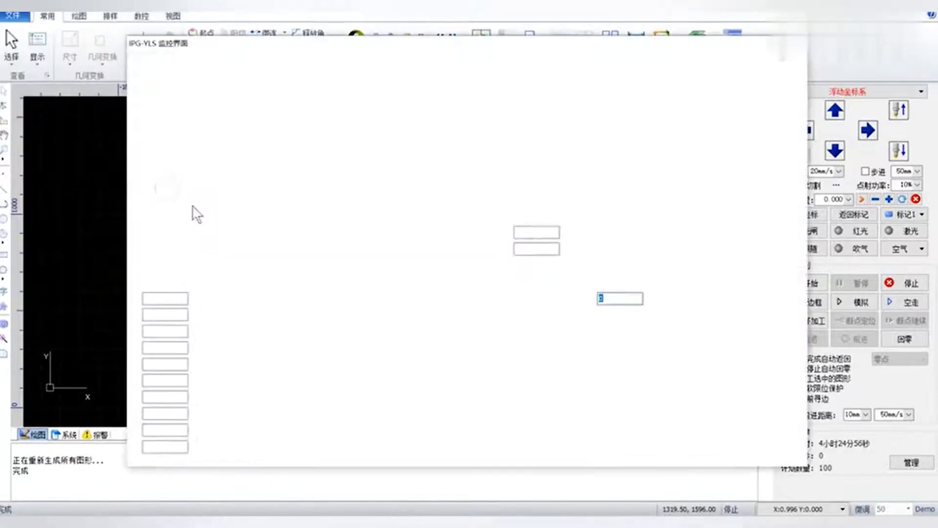
left_click_drag(455, 51, 464, 23)
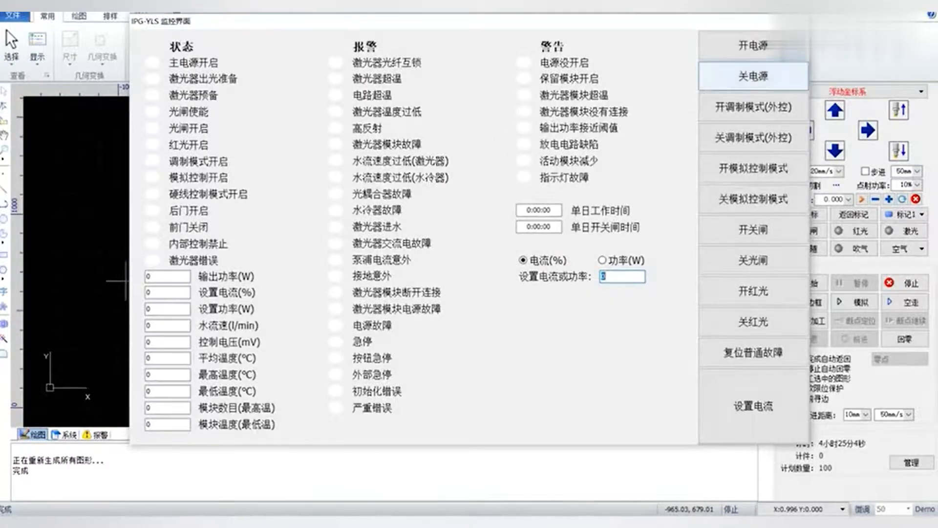
left_click(164, 13)
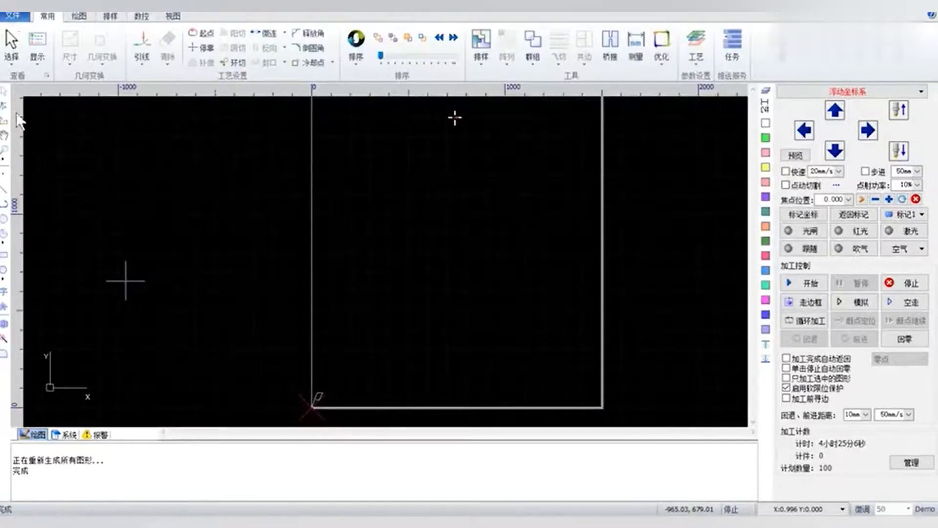
Open the burn-in test (拷机测试) from the diagnostic tools, accepting its password prompt with the already filled-in password
left_click(12, 16)
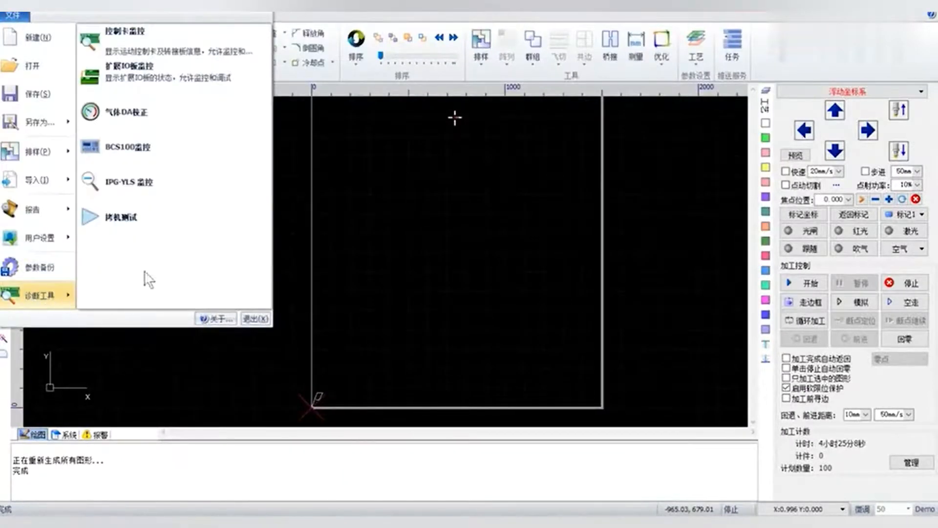
left_click(156, 224)
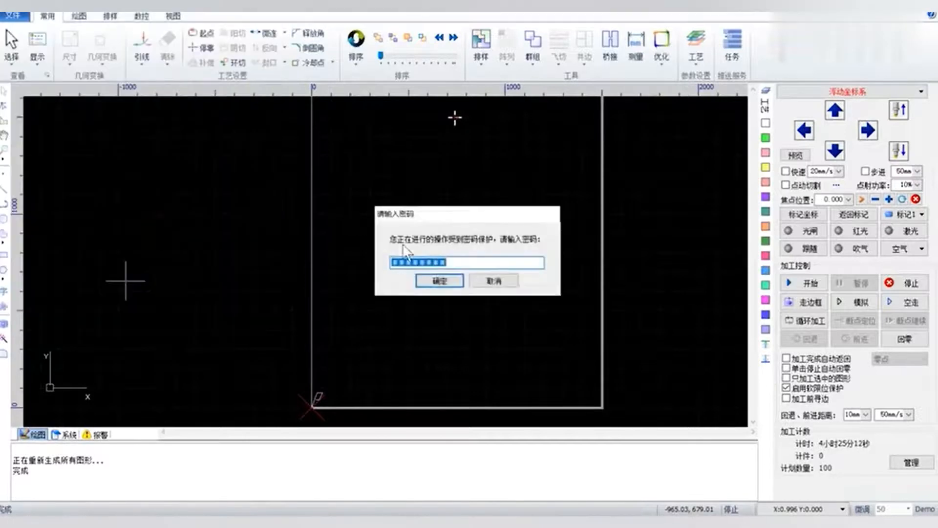
left_click(444, 288)
mouse_move(497, 142)
left_mouse_down()
mouse_move(443, 133)
mouse_move(496, 131)
left_mouse_up()
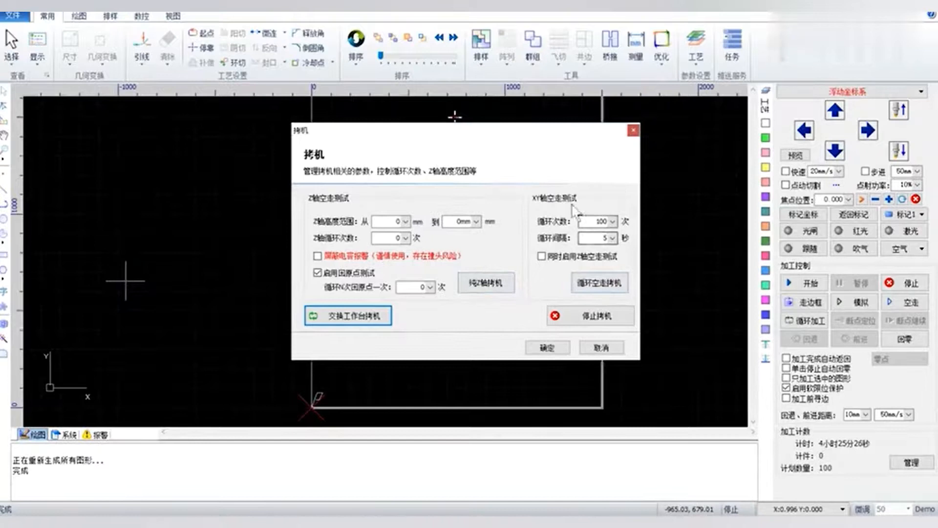
View the exchange workbench (交换工作台) test controls from the burn-in settings and close both dialogs
left_click(376, 319)
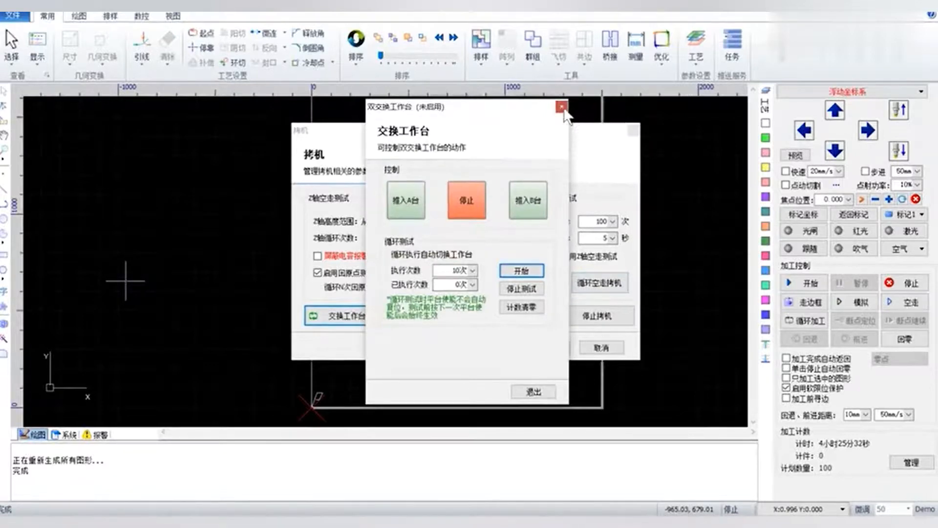
left_click(562, 107)
left_click(633, 130)
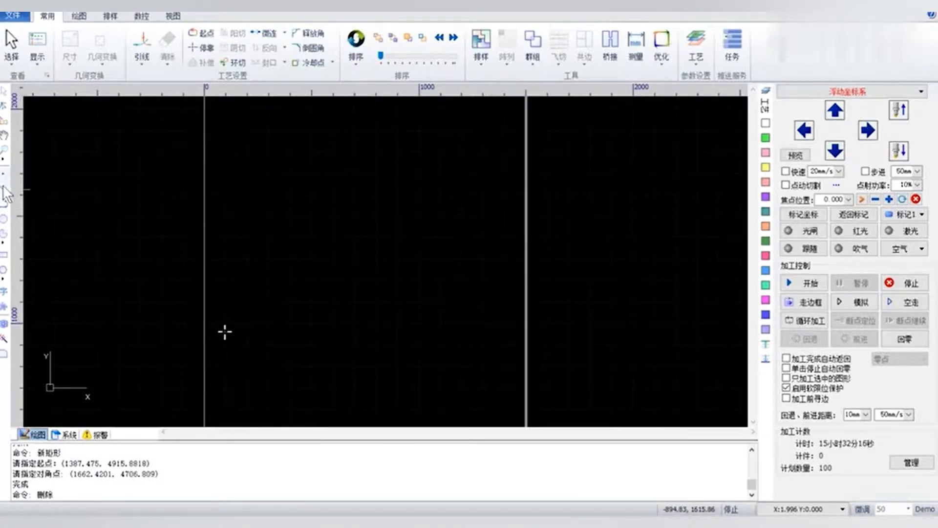
Draw a single diagonal straight line just inside the left edge of the worktable outline
left_click(247, 257)
left_click(284, 211)
right_click(285, 211)
left_click(304, 216)
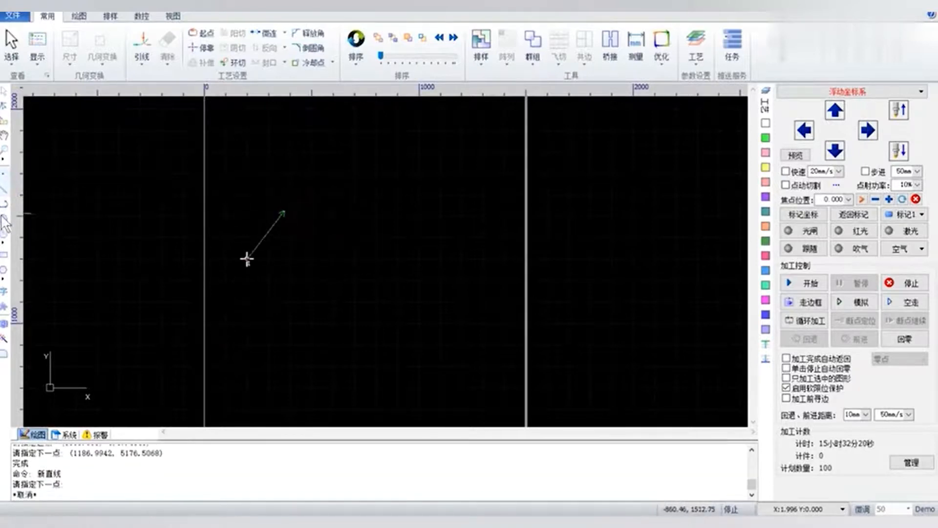
Draw a closed triangular polyline beside the straight line, with a total length of about 873 mm
left_click(3, 205)
left_click(316, 256)
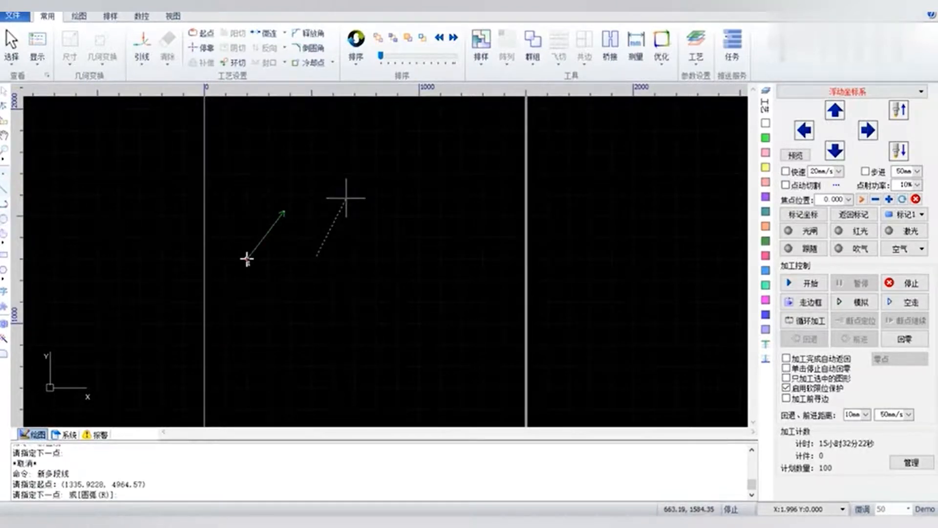
left_click(346, 198)
left_click(368, 264)
left_click(317, 256)
right_click(301, 282)
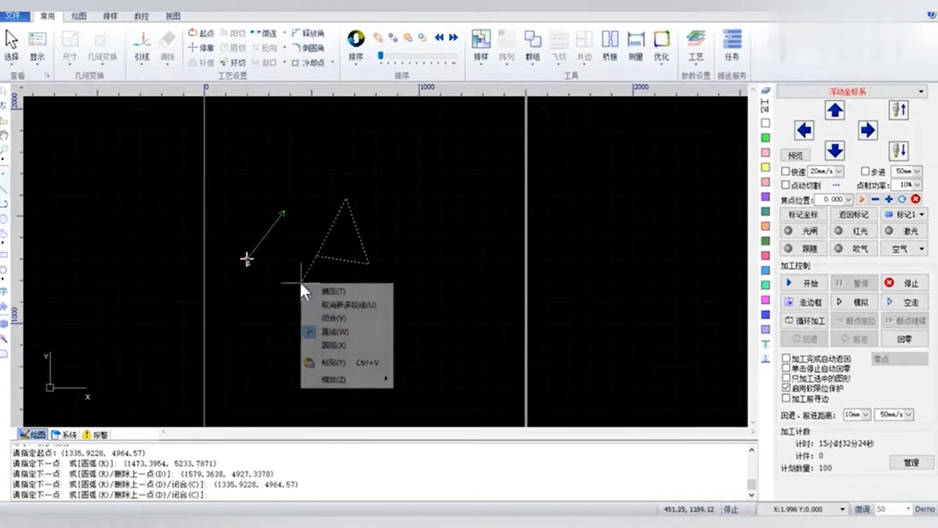
left_click(318, 291)
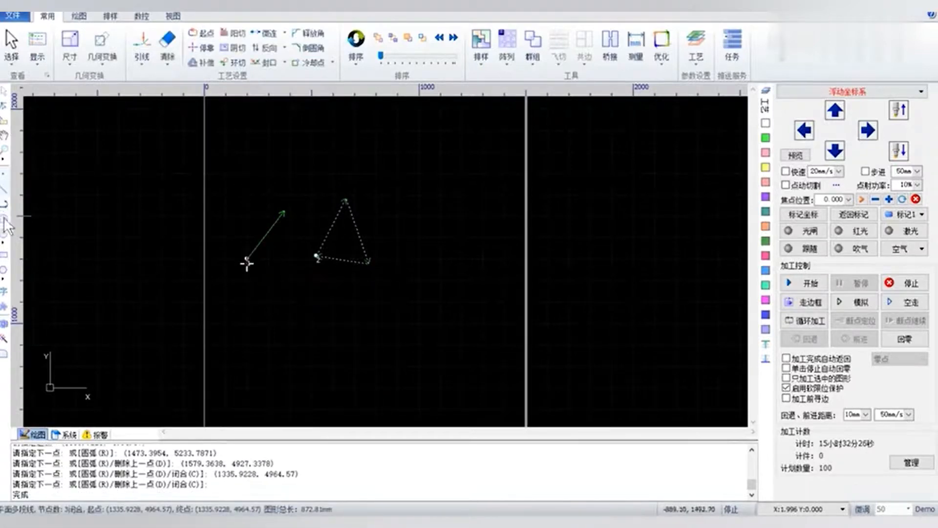
left_click(407, 214)
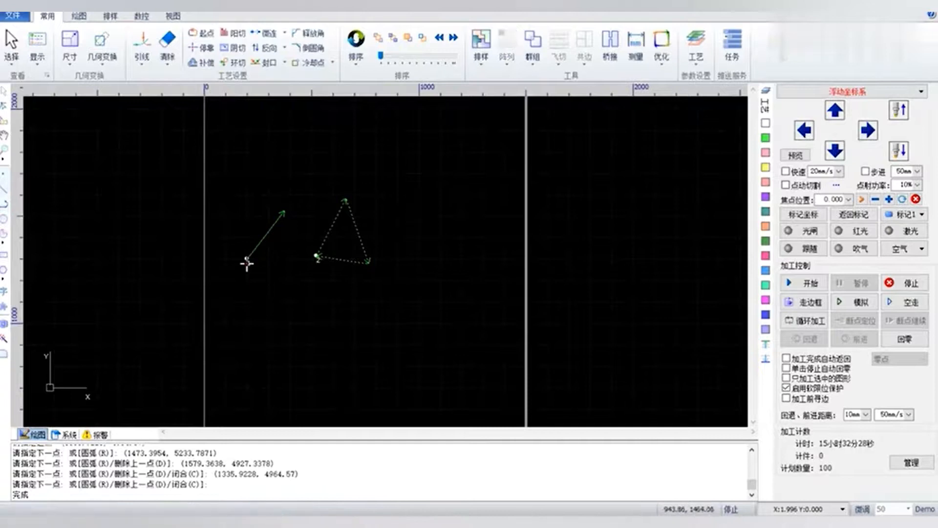
Draw a full circle with a radius of about 130 mm to the right of the triangle
left_click(4, 218)
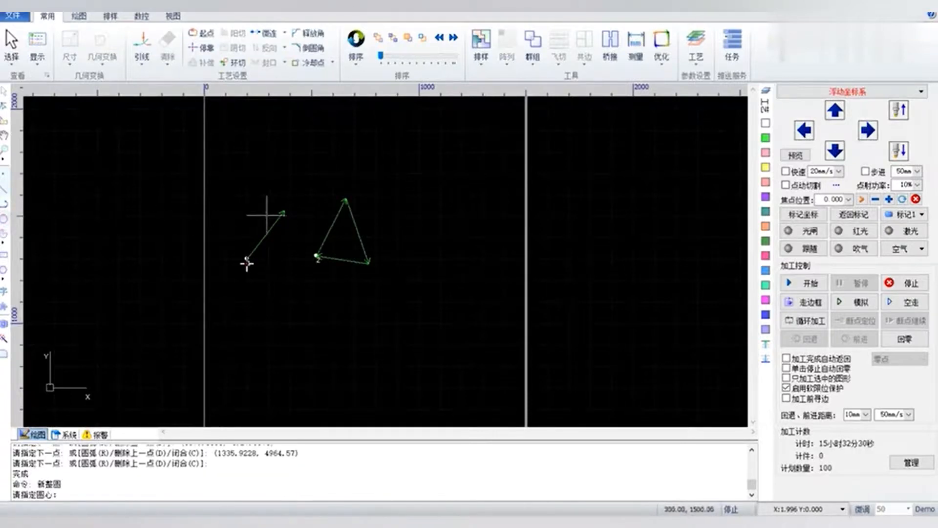
left_click(415, 229)
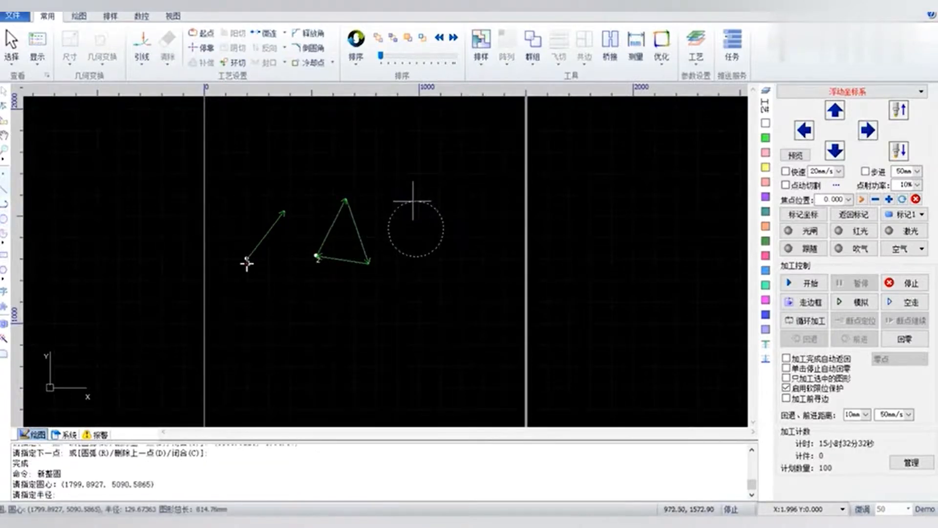
left_click(413, 201)
Draw a rectangle about 117 by 95 mm inside the circle
left_click(4, 254)
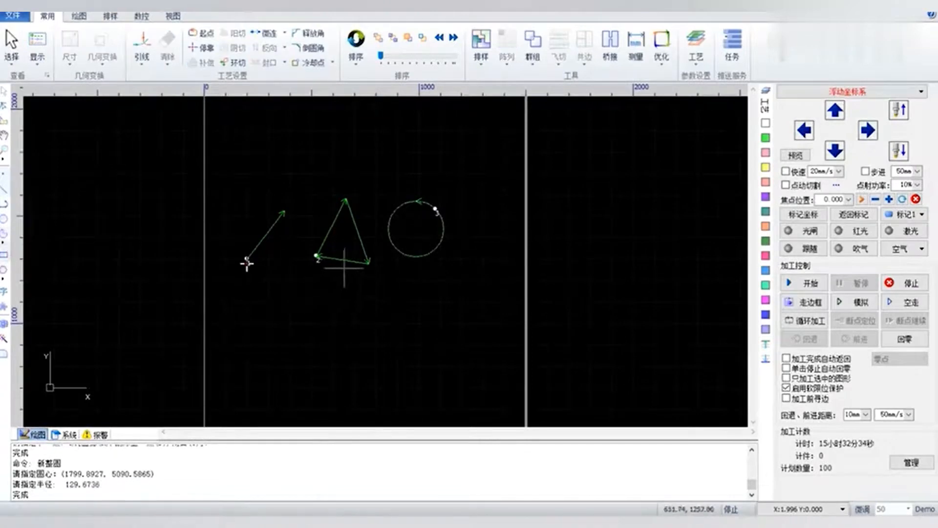
left_click(402, 222)
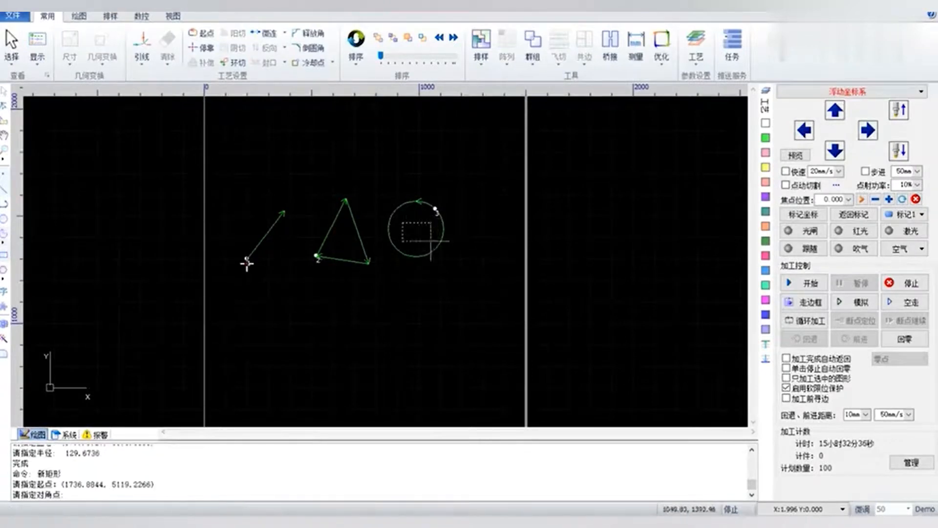
left_click(427, 241)
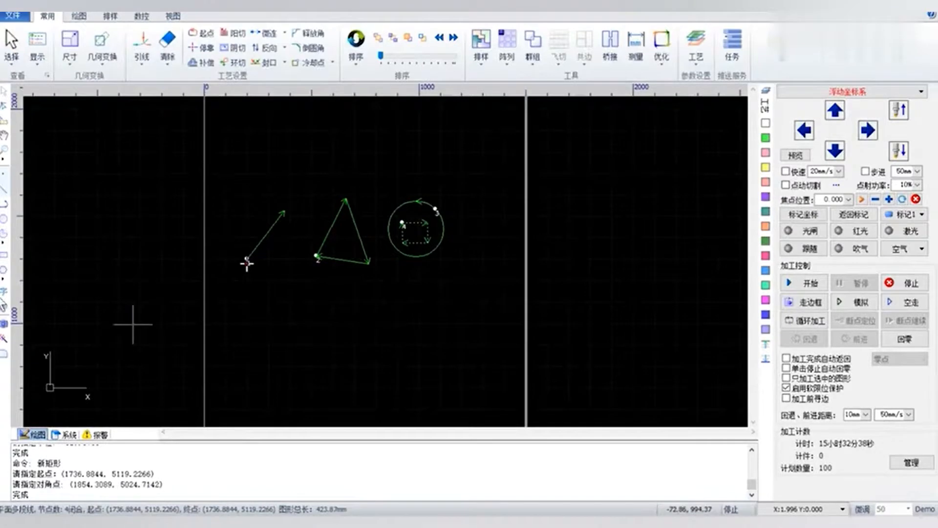
Draw a regular six-pointed star with an outer radius of about 129 mm below the straight line
left_click(3, 279)
left_click(30, 308)
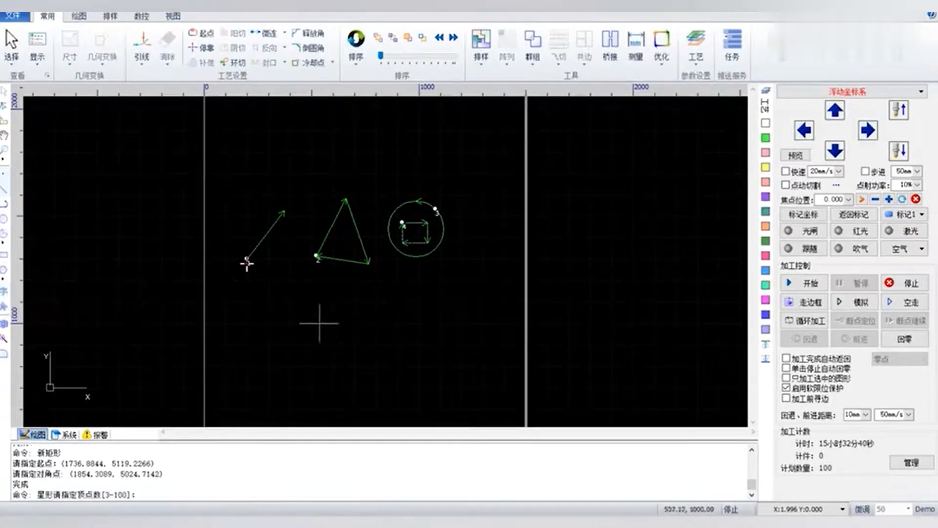
left_click(280, 303)
left_click(280, 276)
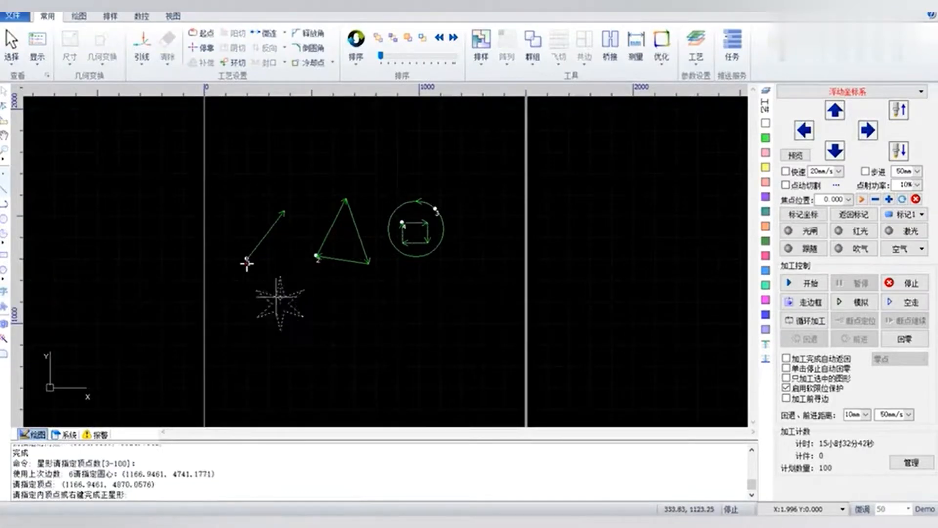
right_click(246, 329)
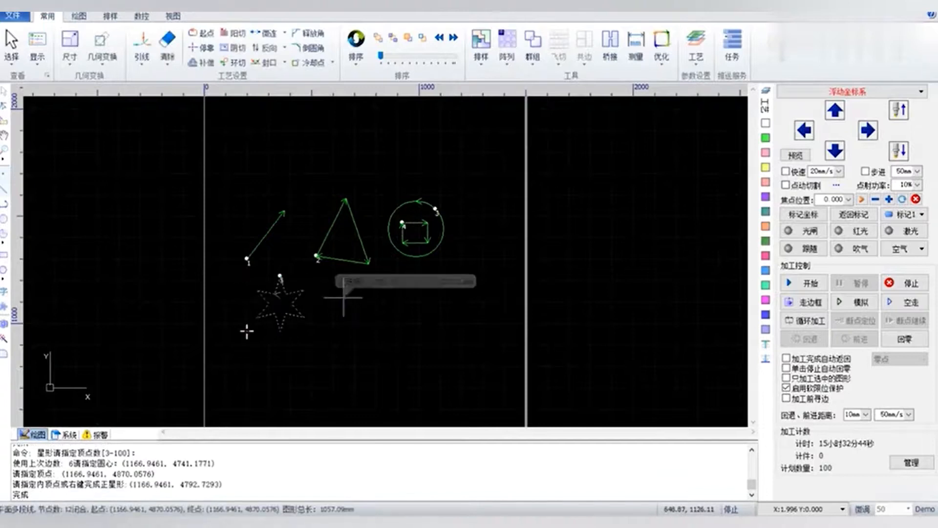
key("Escape")
Insert a text object beside the star, below the triangle, and set its content to "cypcut"
left_click(4, 291)
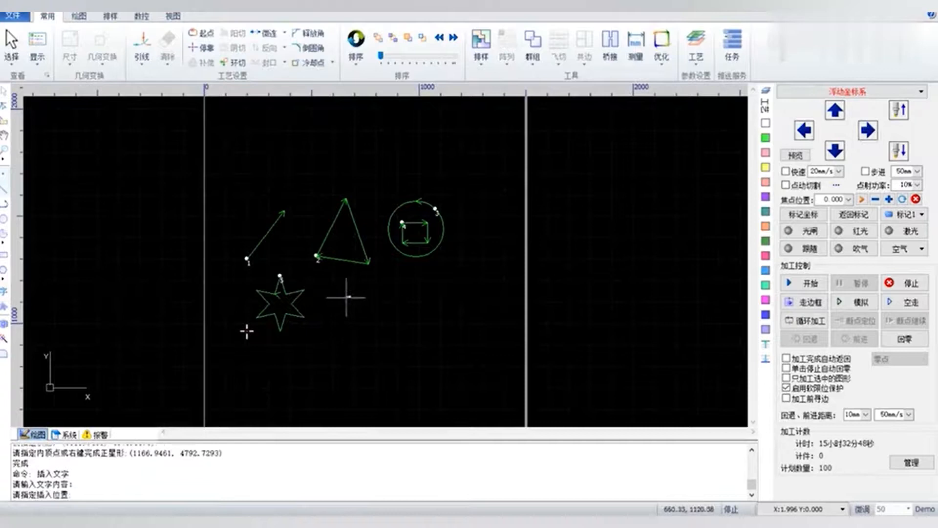
left_click(333, 301)
double_click(96, 41)
type("cypcut")
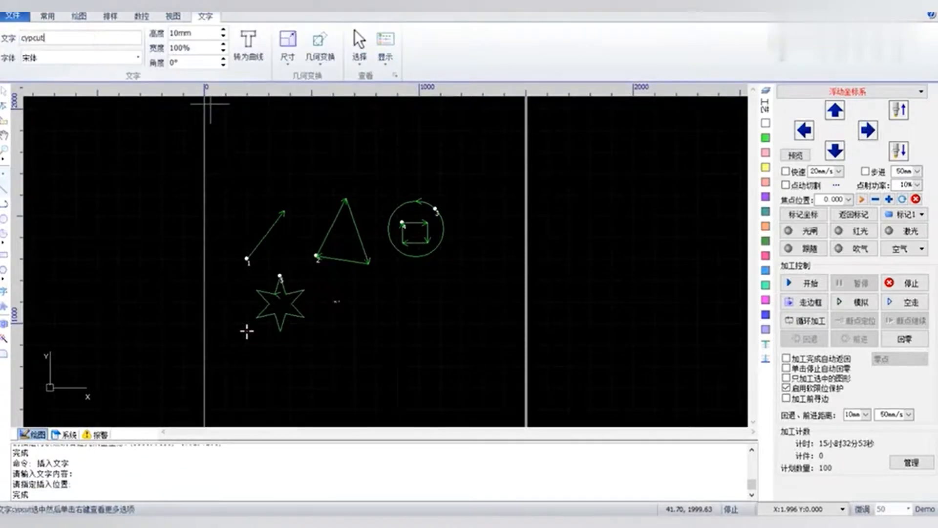
Set the height of the cypcut text to 100 mm
double_click(207, 33)
type("100")
key("Return")
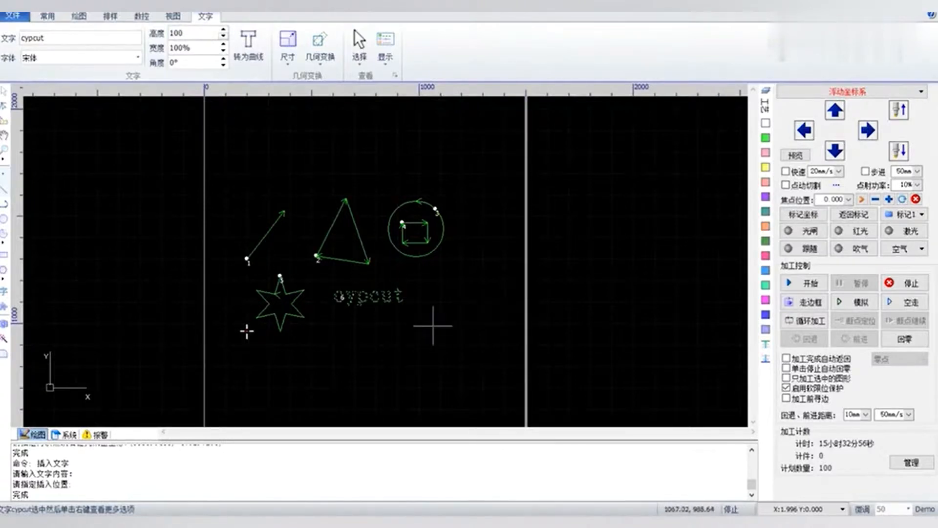
left_click(433, 324)
Convert the cypcut text into curves (转为曲线)
scroll(391, 318, "up", 2)
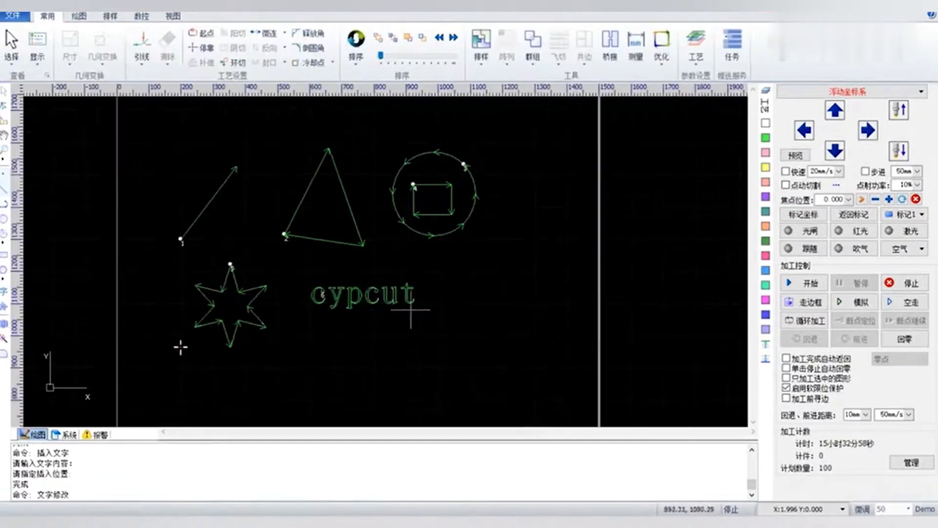
left_click(362, 298)
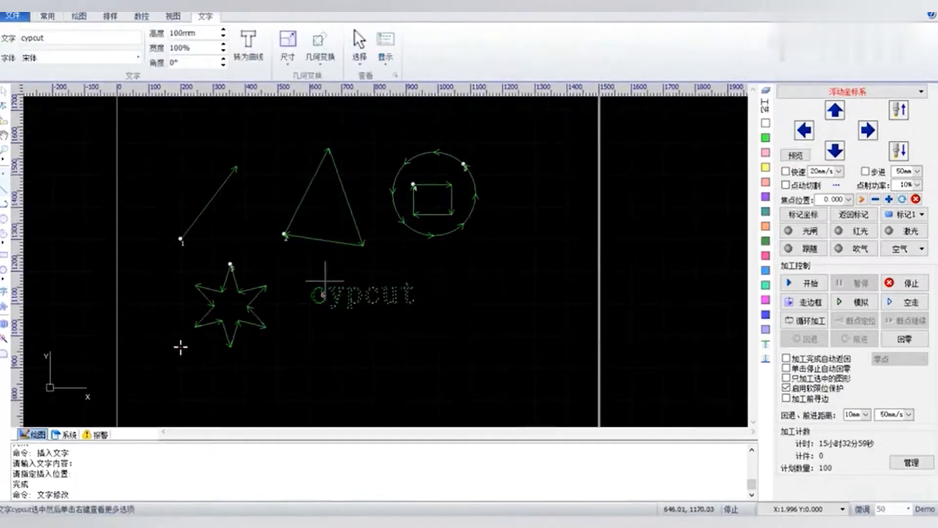
left_click(247, 46)
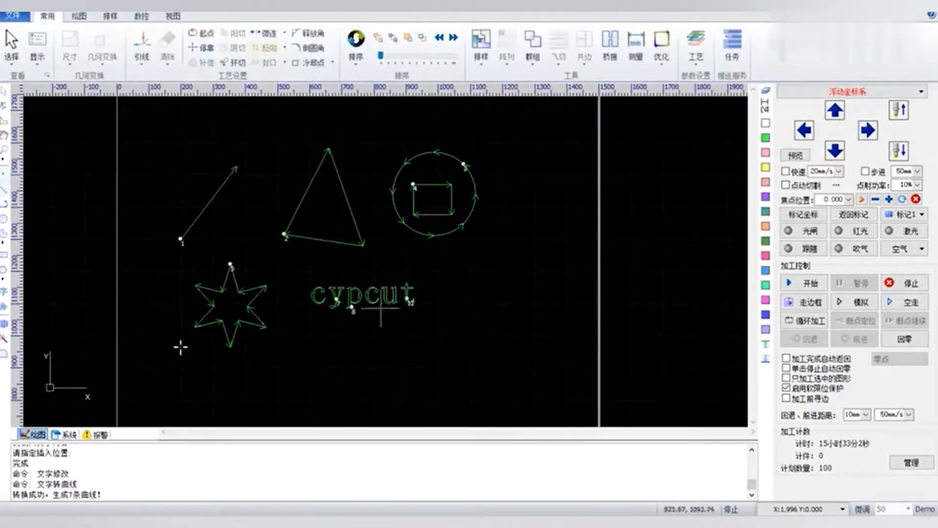
Place the standard part 边角开口的矩形 right of the text, with height 250, width 400 and 40 by 40 corner openings
left_click(5, 308)
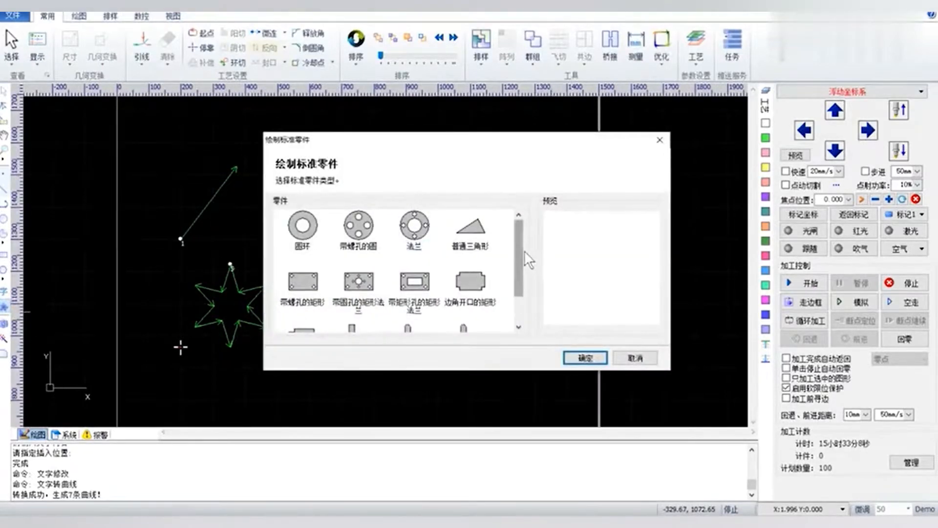
mouse_move(518, 245)
left_mouse_down()
mouse_move(518, 263)
mouse_move(517, 244)
left_mouse_up()
left_click(474, 285)
left_click(585, 358)
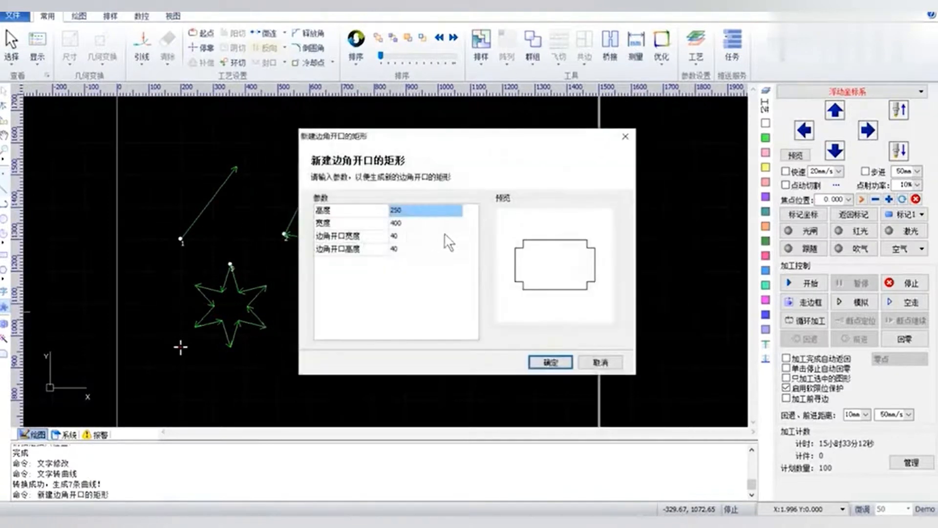
left_click_drag(477, 140, 519, 133)
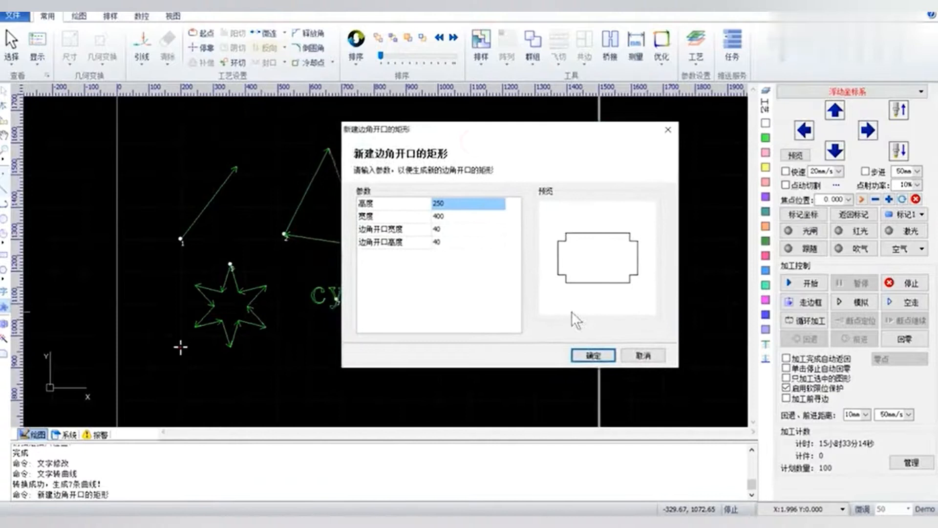
left_click(593, 356)
left_click(439, 320)
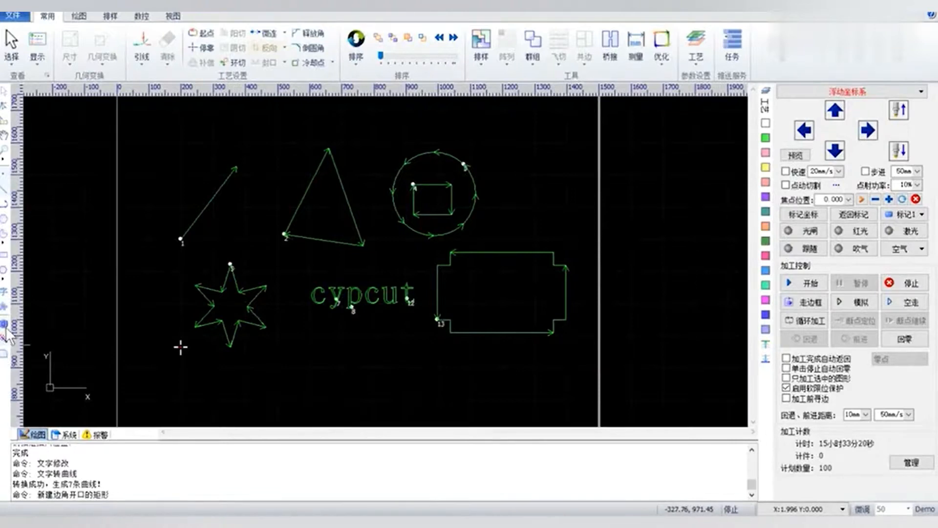
Align the centres of the circle and the rectangle inside it
left_click_drag(492, 216, 403, 142)
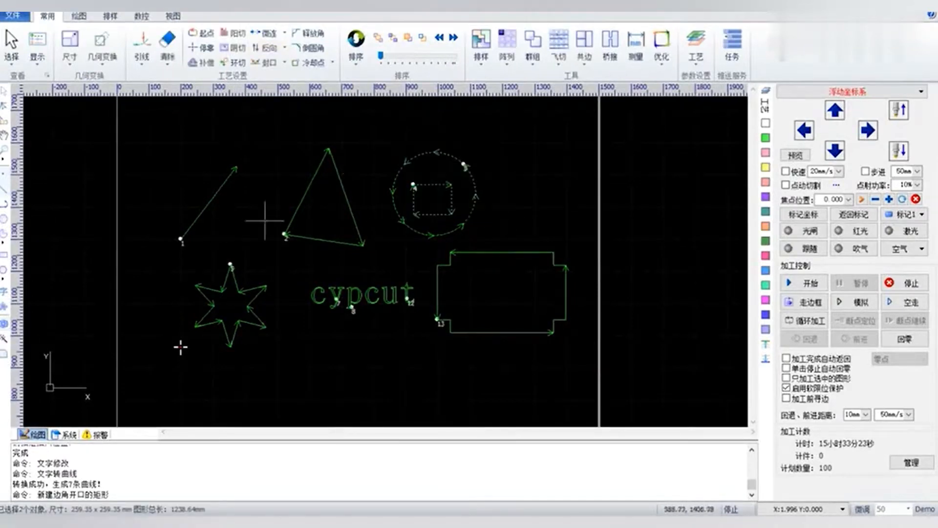
left_click(5, 324)
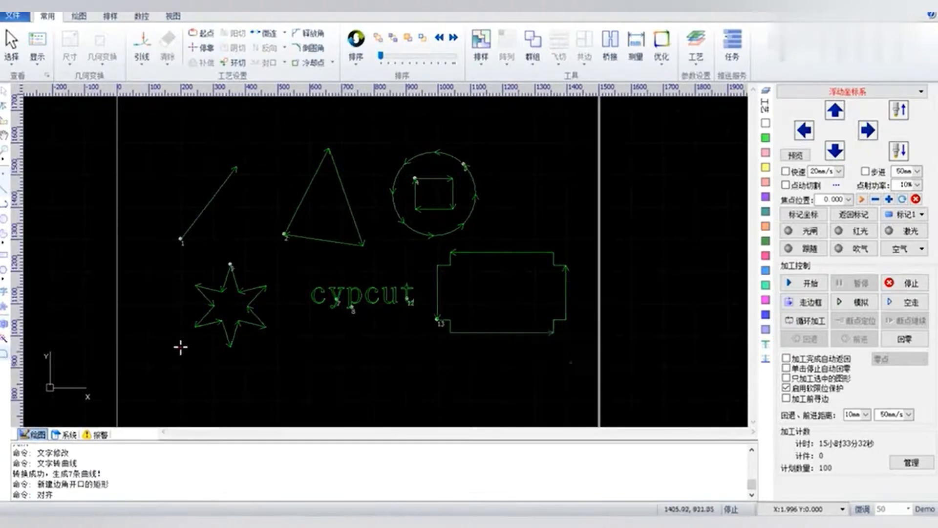
Round the corners of the notched rectangle with the 倒圆角 command, using a radius of 5
left_click_drag(573, 365, 468, 265)
left_click(4, 354)
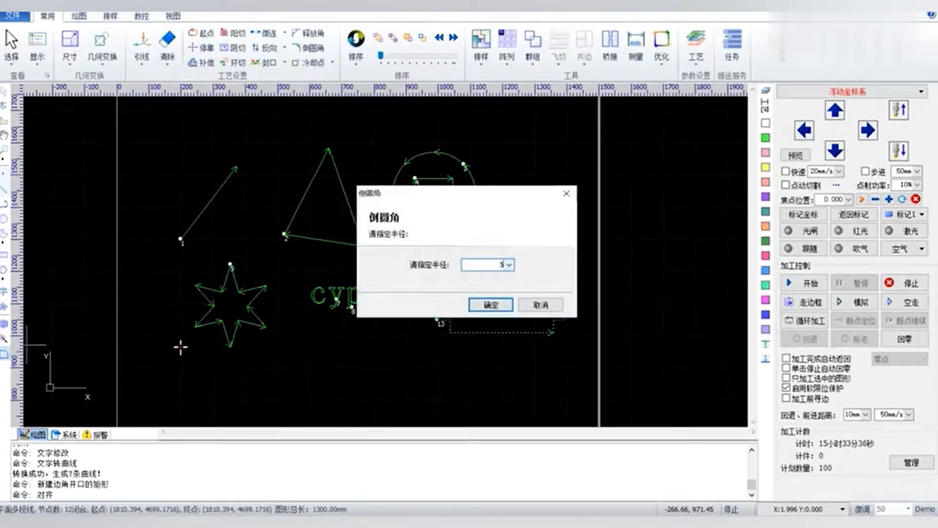
type("5")
key("Return")
Examine the rounded corners of the notched rectangle up close
scroll(540, 256, "up", 5)
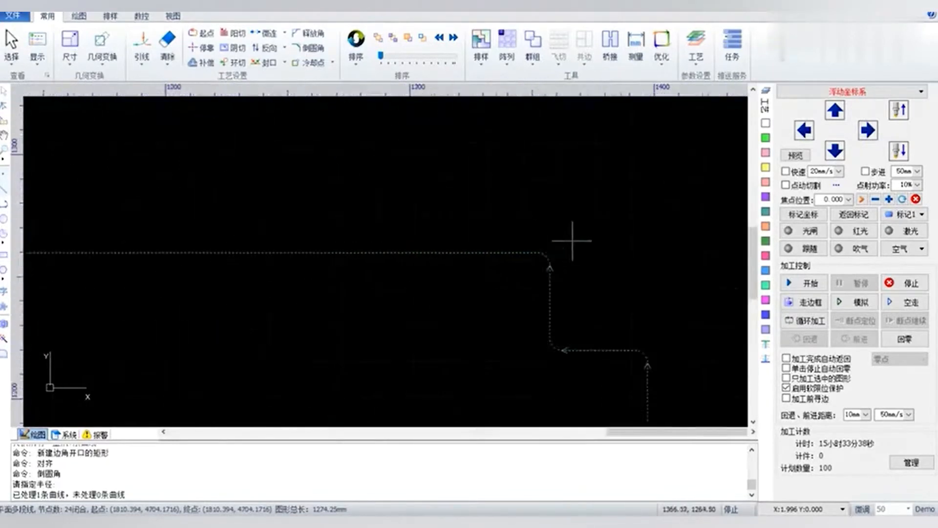
scroll(526, 277, "down", 4)
scroll(570, 321, "up", 3)
scroll(419, 389, "up", 2)
scroll(477, 341, "down", 7)
scroll(499, 351, "up", 1)
scroll(157, 402, "down", 4)
scroll(251, 360, "up", 2)
scroll(481, 367, "up", 3)
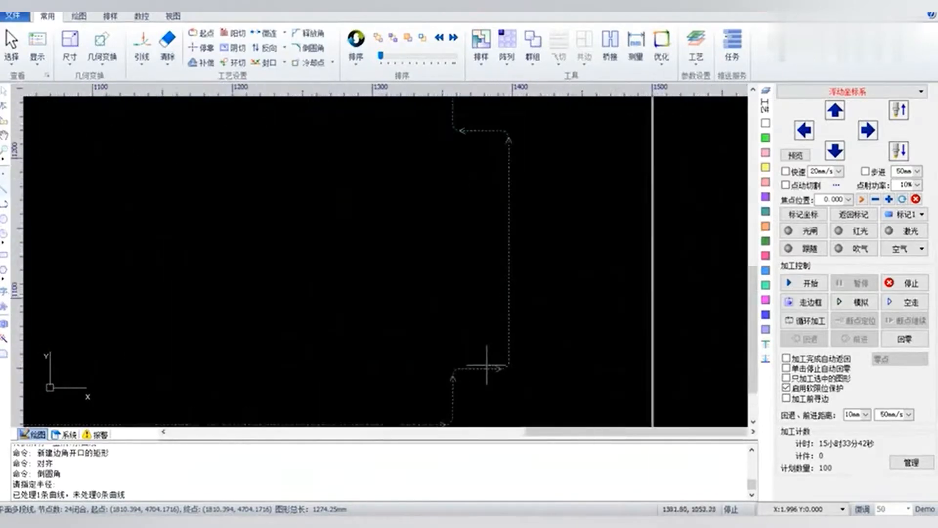
scroll(163, 391, "down", 5)
Explode (炸开) the rounded notched rectangle into separate segments and inspect its corners
left_click(415, 348)
scroll(389, 313, "up", 4)
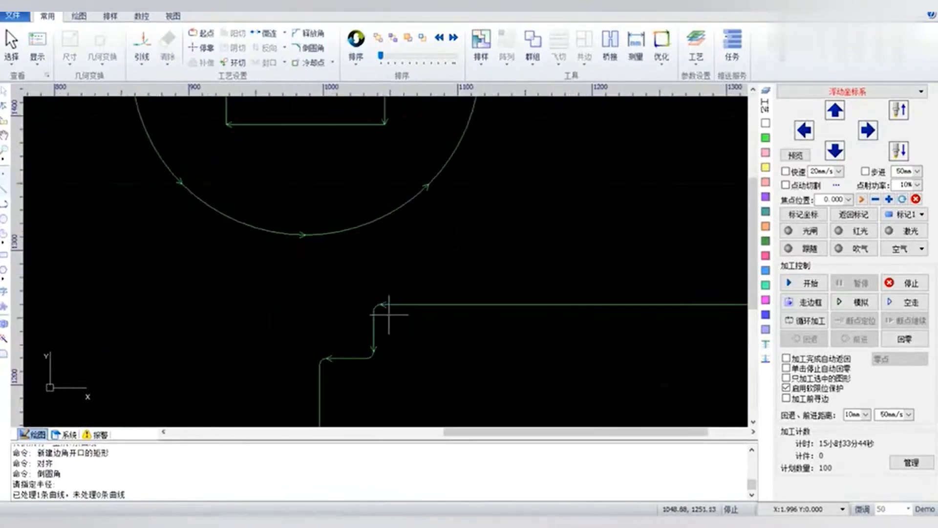
left_click_drag(477, 341, 403, 254)
left_click(3, 337)
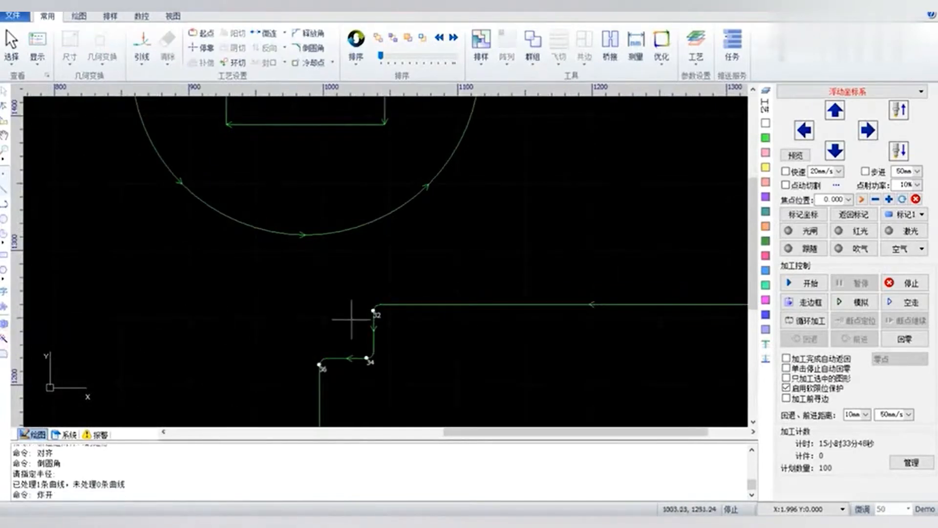
scroll(369, 308, "up", 3)
scroll(503, 323, "down", 3)
scroll(555, 302, "up", 4)
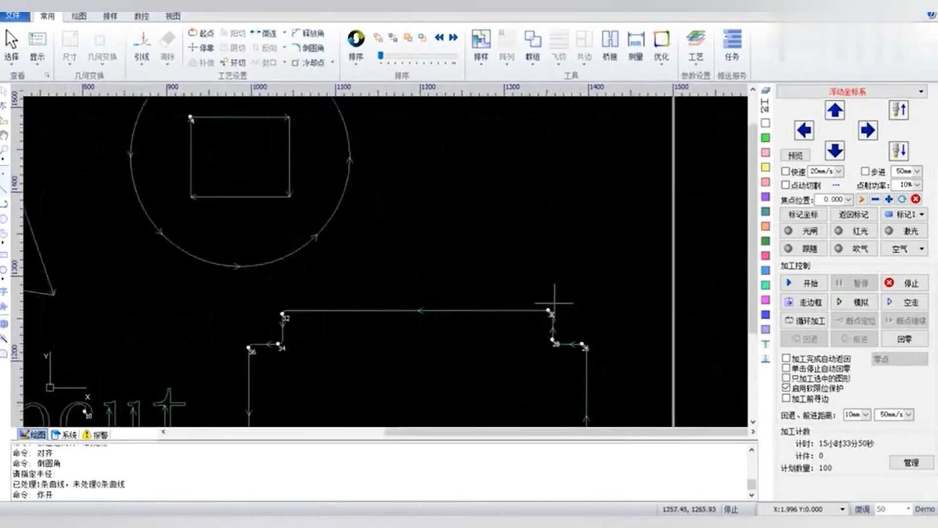
scroll(514, 332, "down", 3)
scroll(515, 310, "up", 3)
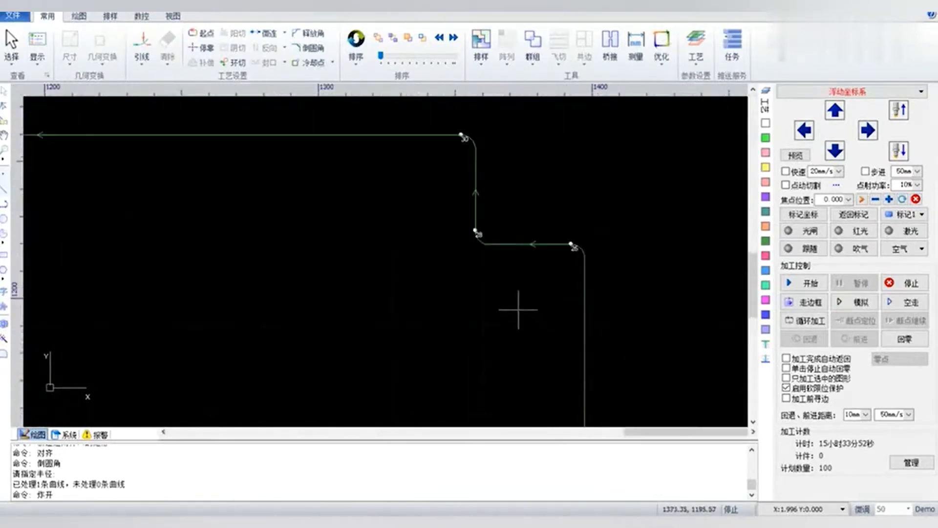
scroll(419, 372, "down", 5)
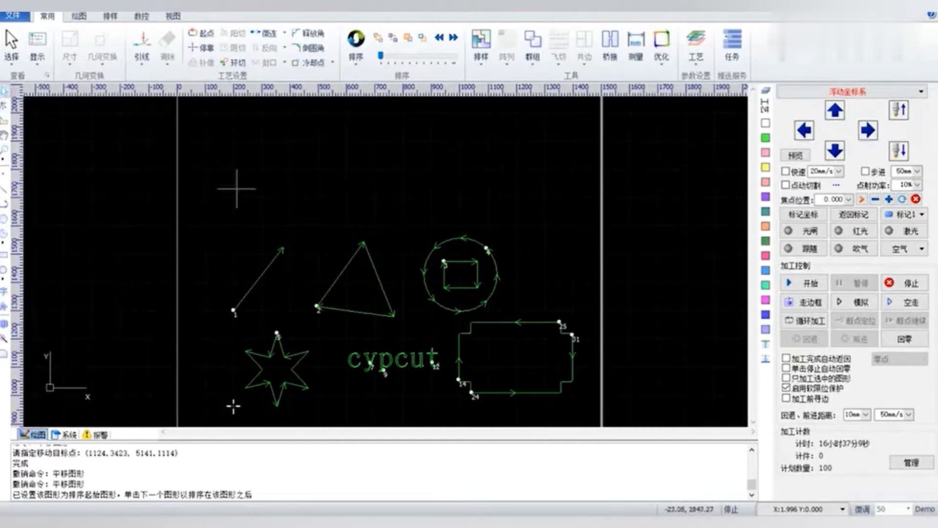
Select the single diagonal line with a selection window, deselect it, and display its nodes in node editing mode
left_click_drag(190, 217, 292, 320)
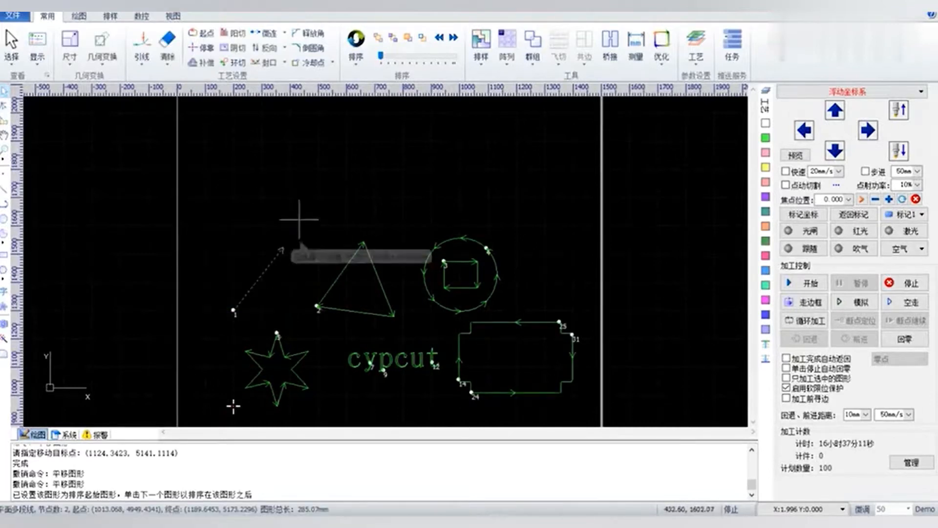
left_click(37, 164)
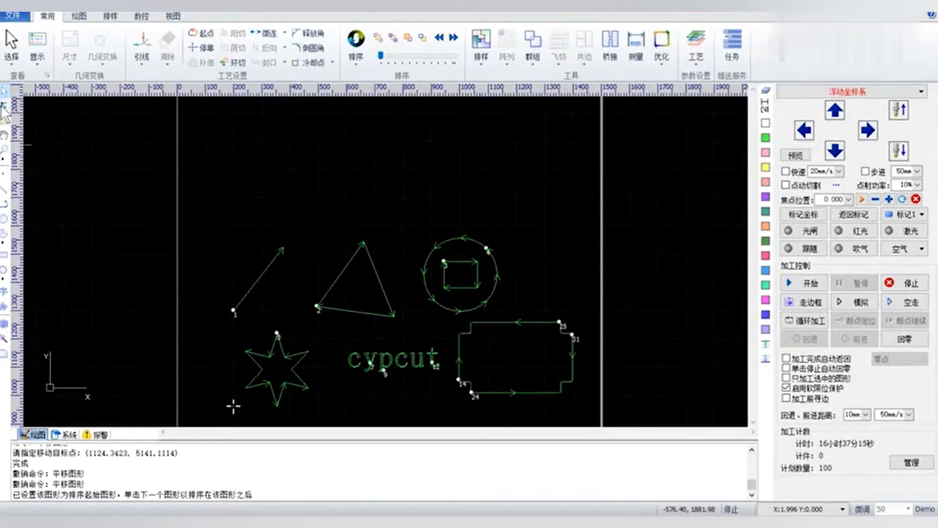
left_click(262, 277)
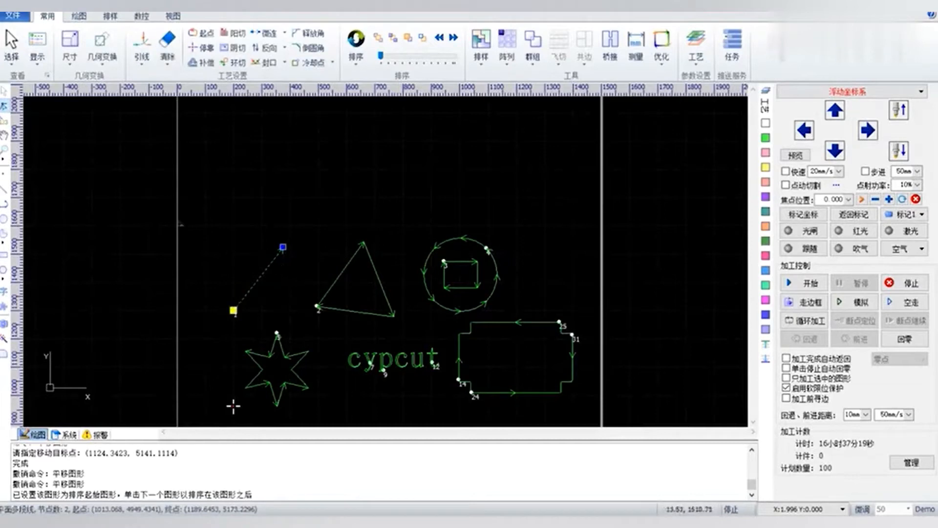
Draw a straight line from beside the diagonal line's upper end, about (1192.5, 5161.1), to about (1408.6, 5234.4)
left_click(5, 190)
scroll(297, 250, "up", 2)
scroll(286, 254, "up", 2)
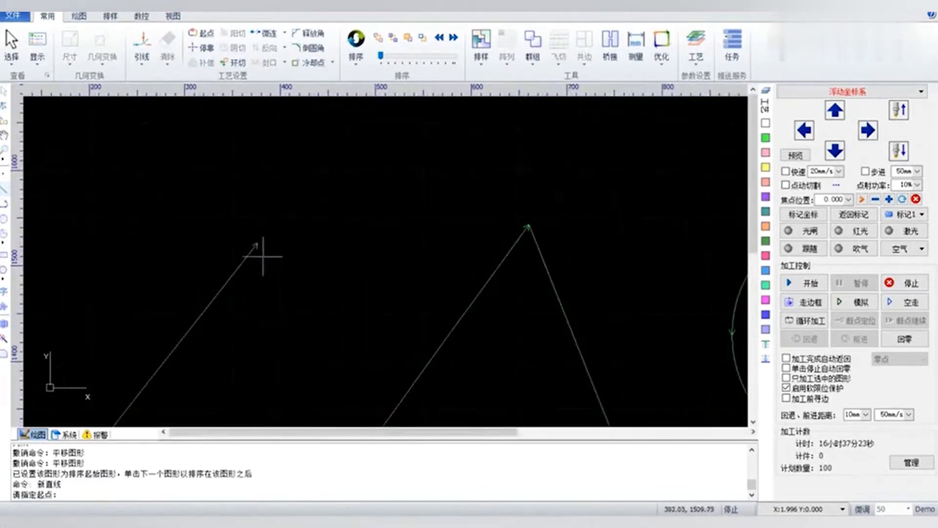
left_click(260, 255)
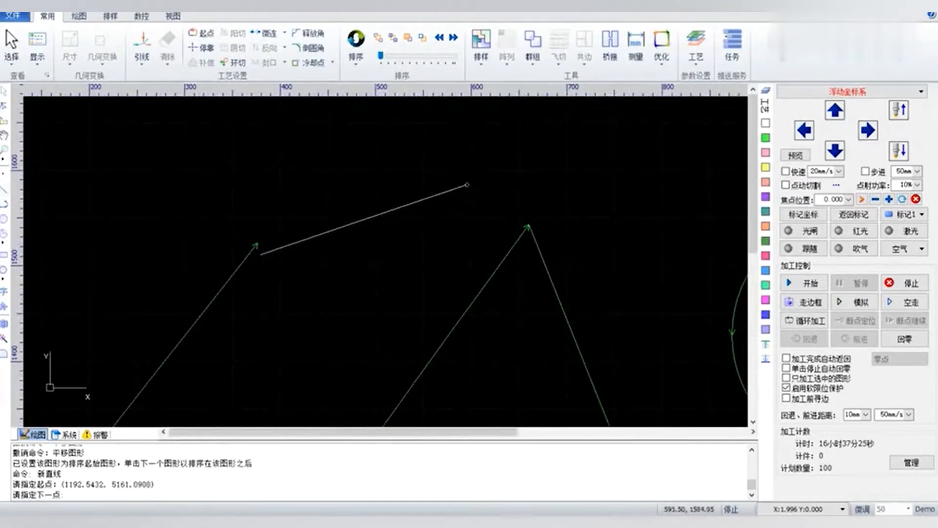
left_click(467, 186)
key("Escape")
scroll(263, 257, "up", 2)
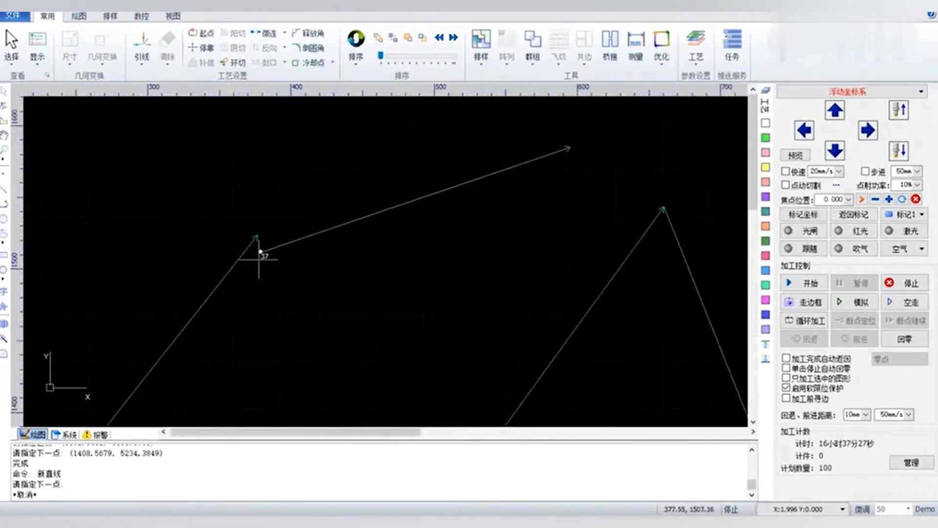
scroll(269, 283, "down", 4)
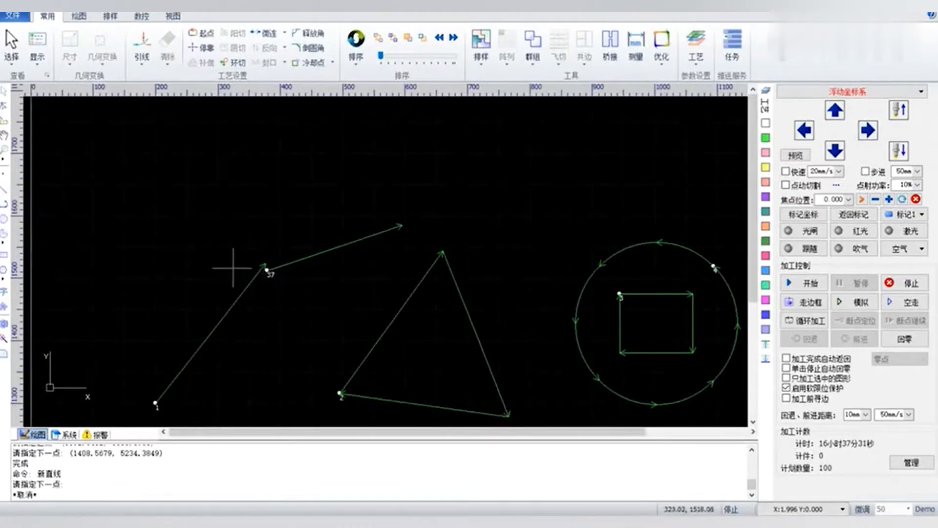
Move the new line's start node onto the diagonal line's upper endpoint and clear the selection
scroll(293, 267, "up", 2)
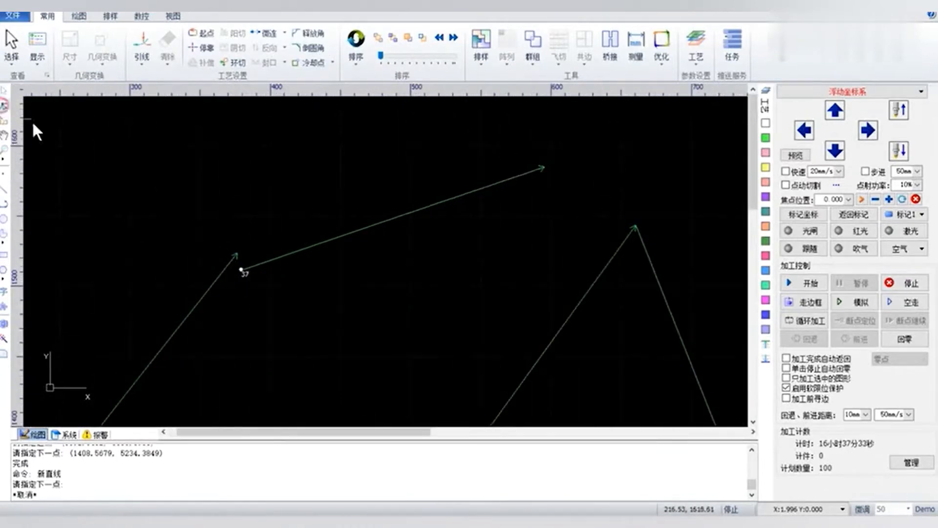
left_click(243, 269)
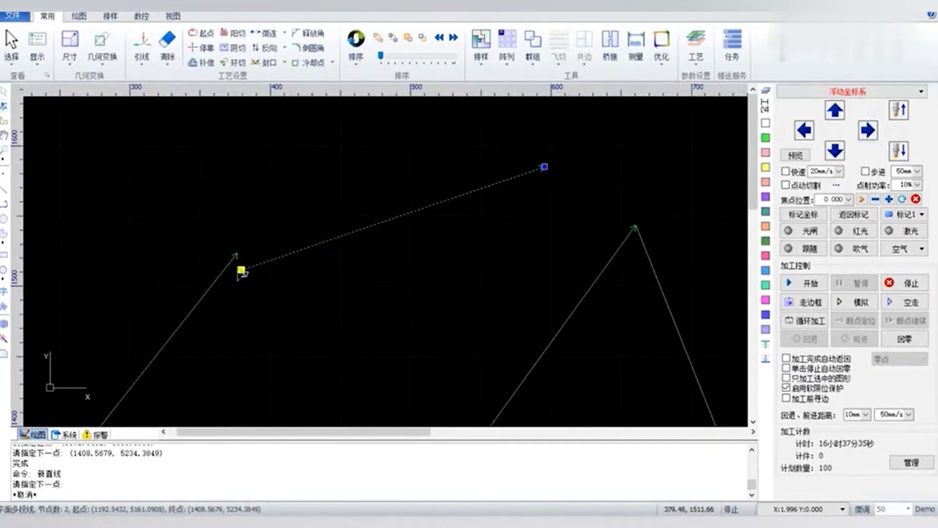
left_click(241, 269)
left_click(237, 253)
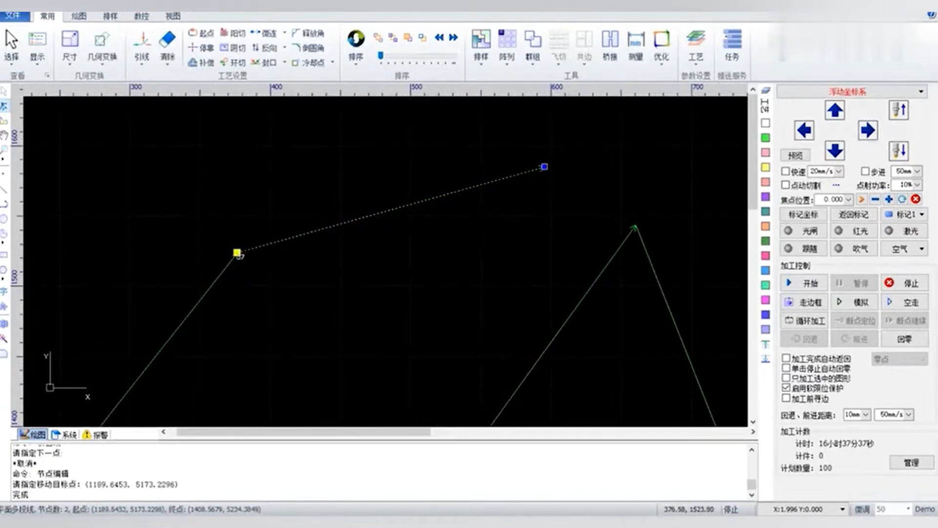
scroll(240, 263, "up", 3)
scroll(243, 259, "down", 5)
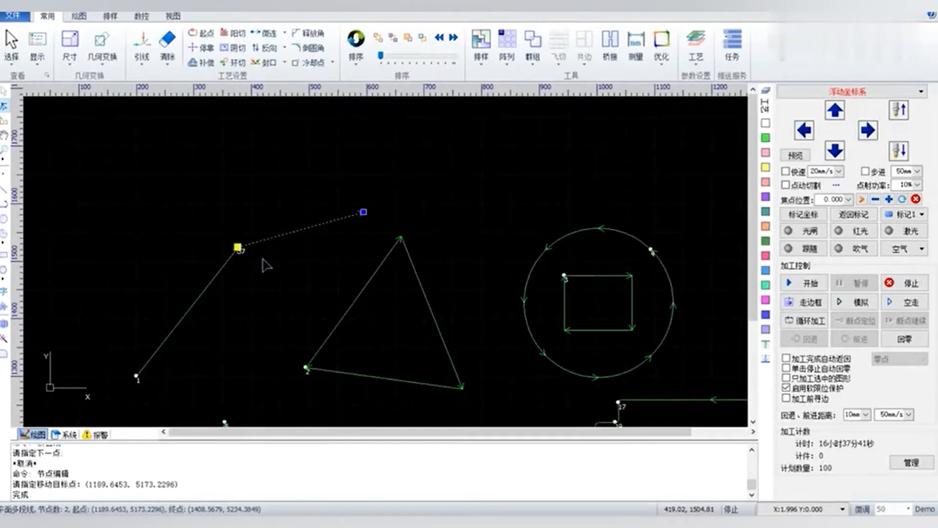
right_click(267, 265)
left_click(283, 266)
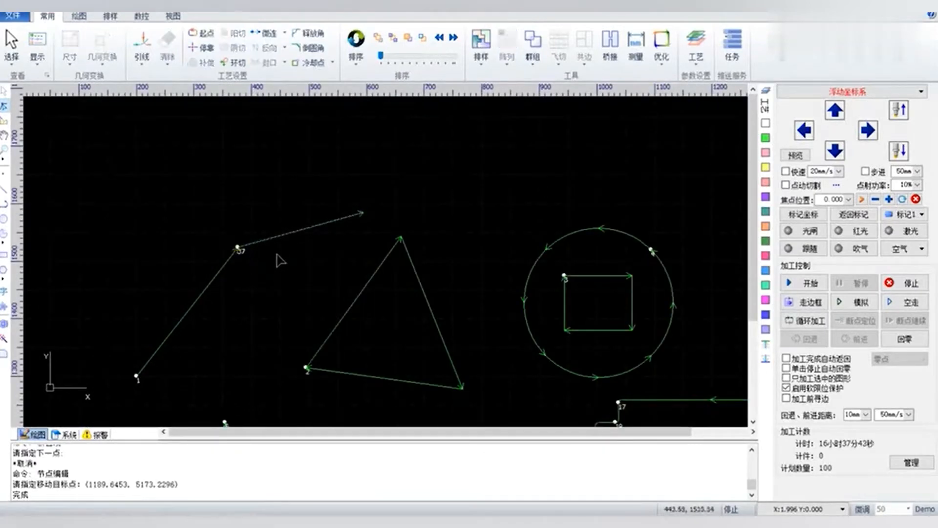
Set the cutting order manually, starting with the diagonal line, followed by the star, triangle, inner rectangle and circle
left_click(4, 123)
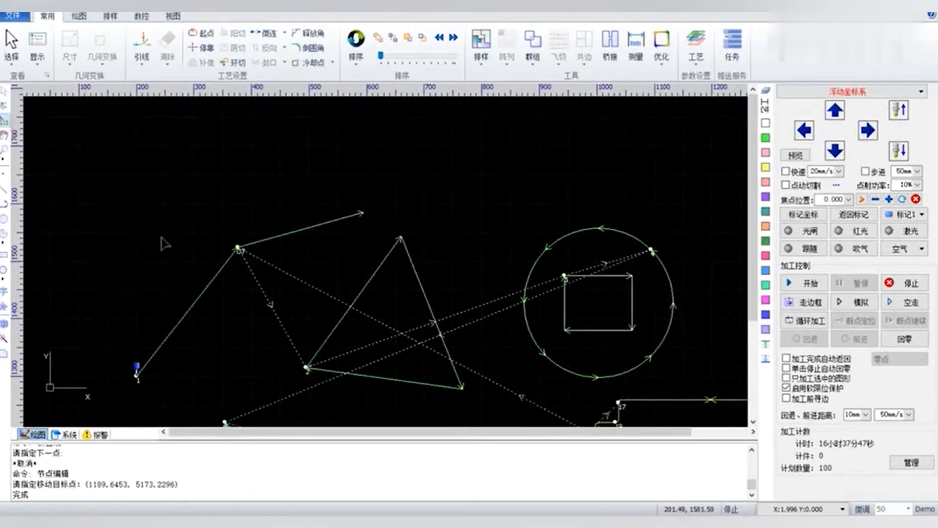
scroll(159, 348, "down", 3)
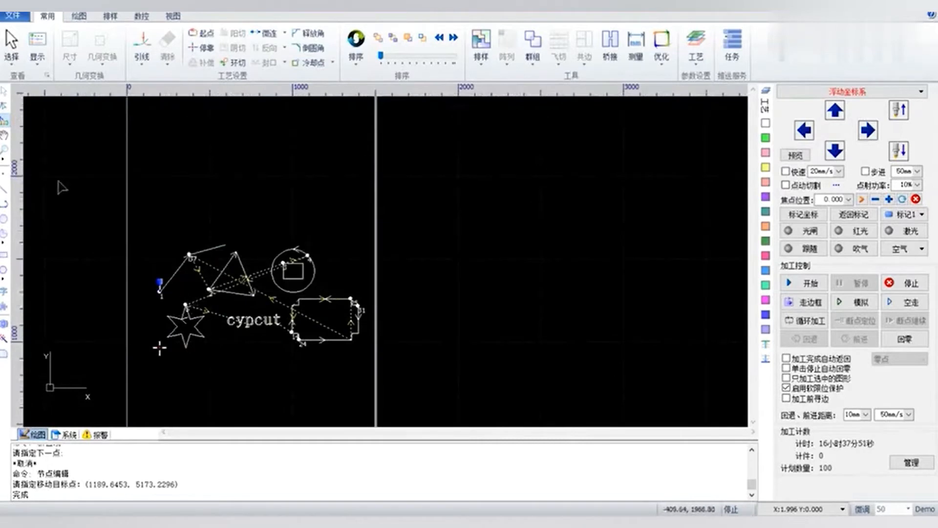
left_click(161, 285)
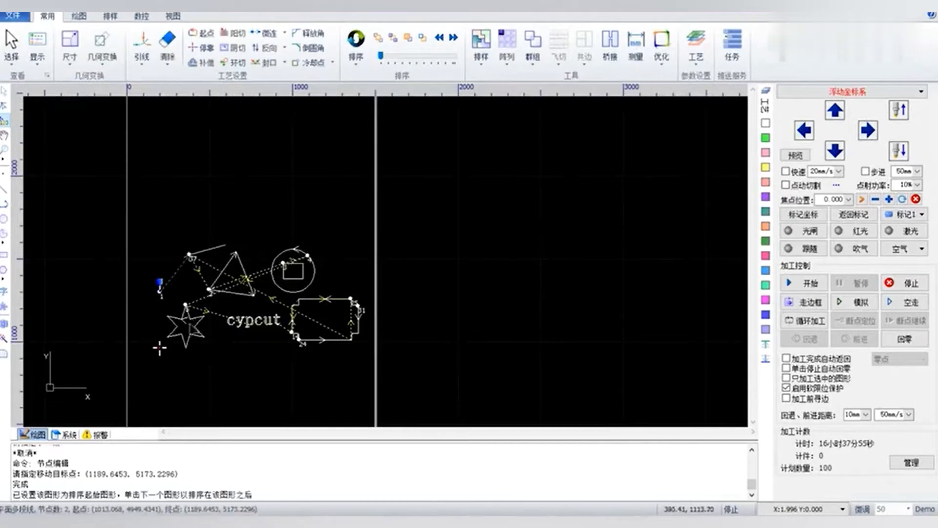
left_click(184, 308)
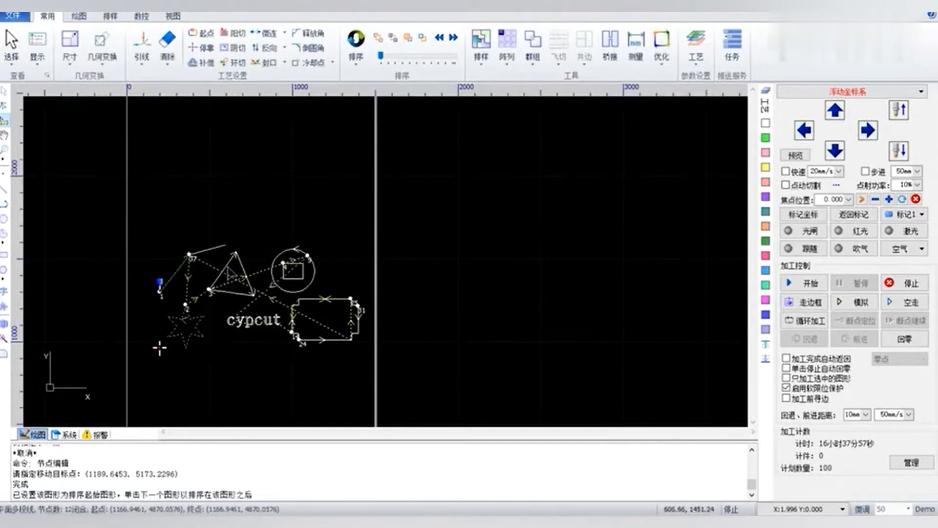
left_click(228, 271)
scroll(160, 348, "up", 3)
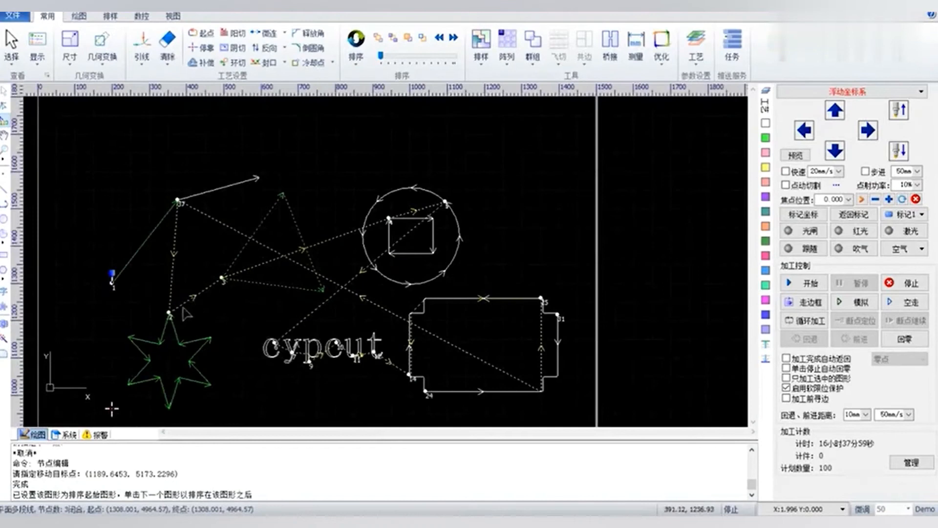
left_click(401, 223)
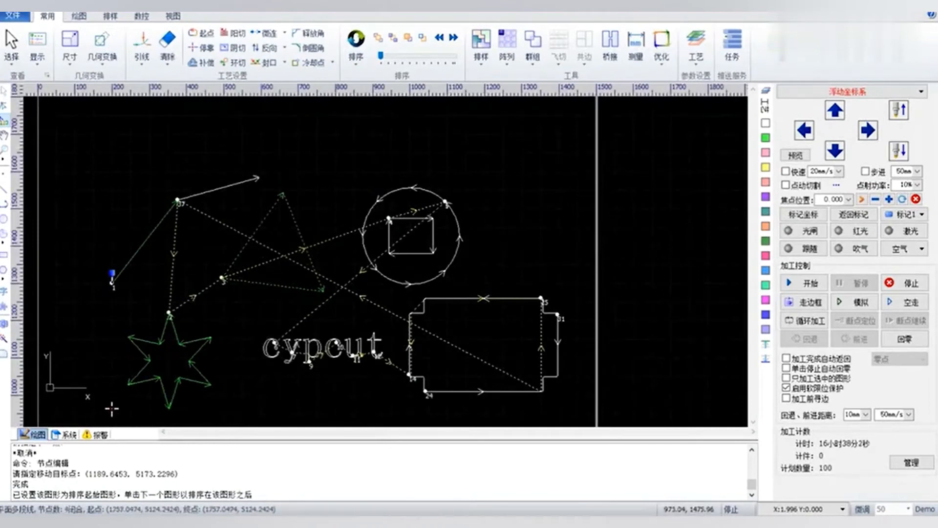
left_click(392, 194)
right_click(333, 167)
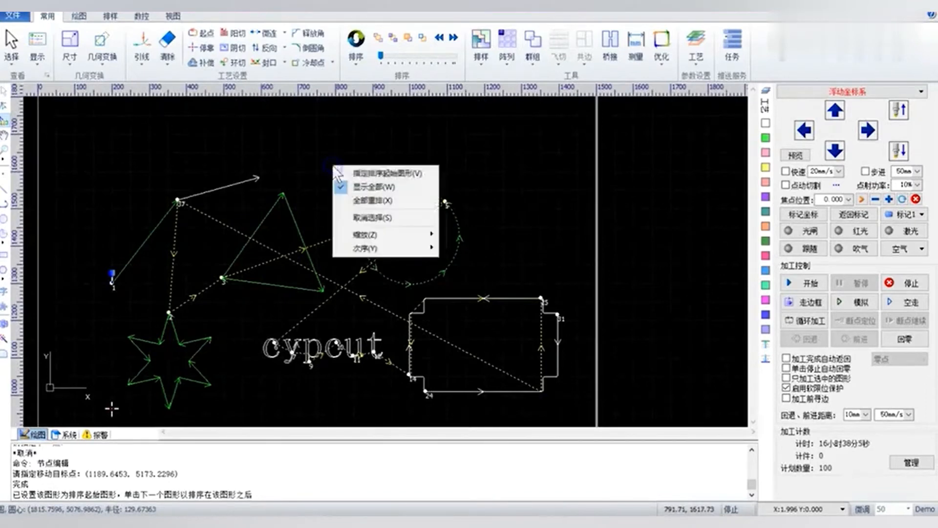
left_click(336, 170)
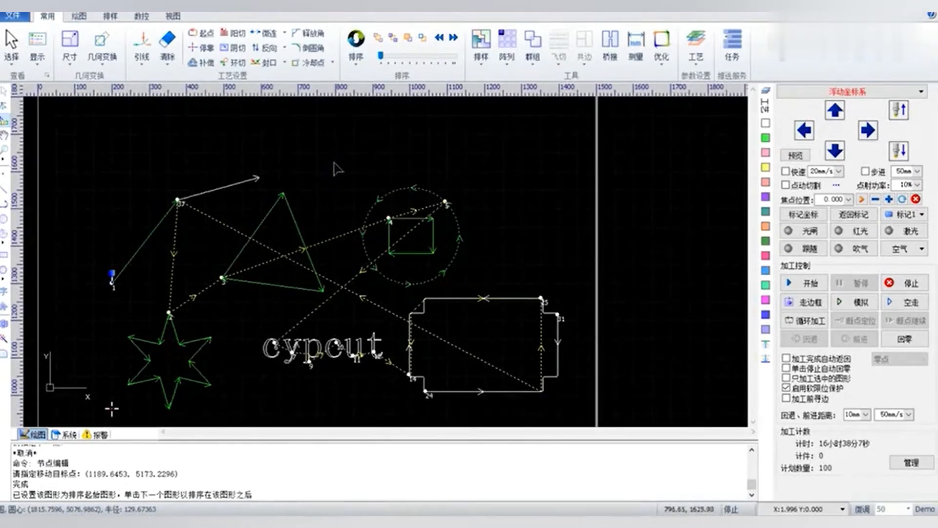
Leave manual sequencing and pan the whole drawing up and to the right
left_click(4, 92)
left_click(4, 136)
scroll(240, 271, "down", 2)
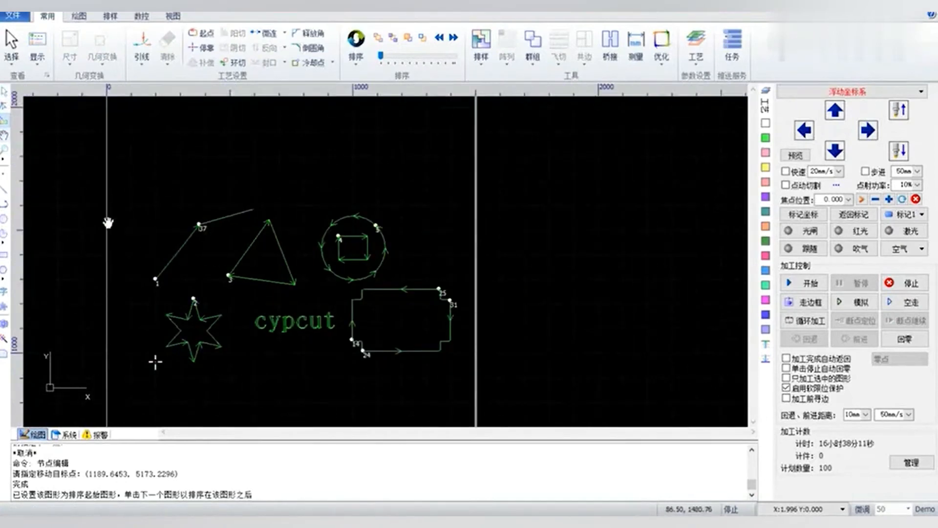
mouse_move(225, 279)
left_mouse_down()
mouse_move(373, 274)
mouse_move(312, 306)
mouse_move(212, 270)
mouse_move(366, 270)
mouse_move(355, 283)
mouse_move(277, 281)
mouse_move(387, 260)
mouse_move(232, 261)
mouse_move(342, 264)
mouse_move(312, 223)
left_mouse_up()
Fit the view to a window around all shapes (适应窗口), and show the whole machine range (机床范围)
left_click(5, 149)
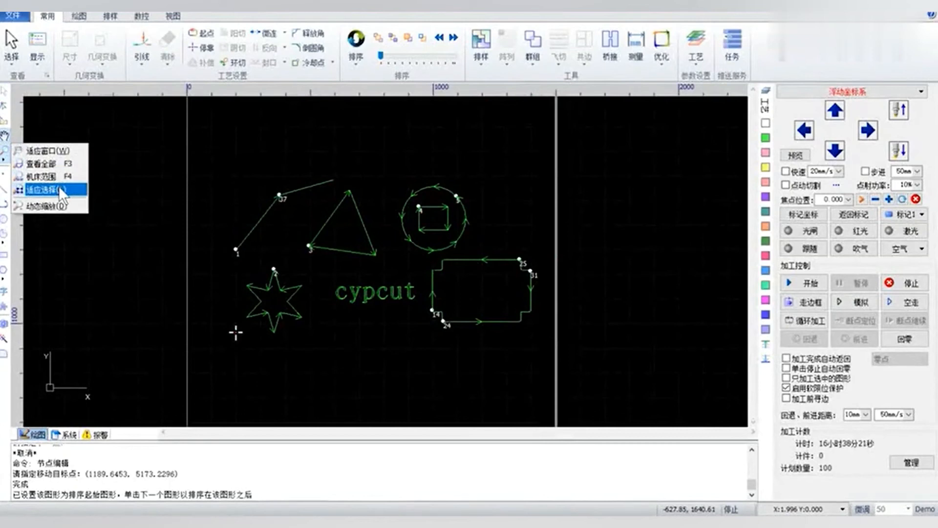
left_click(61, 150)
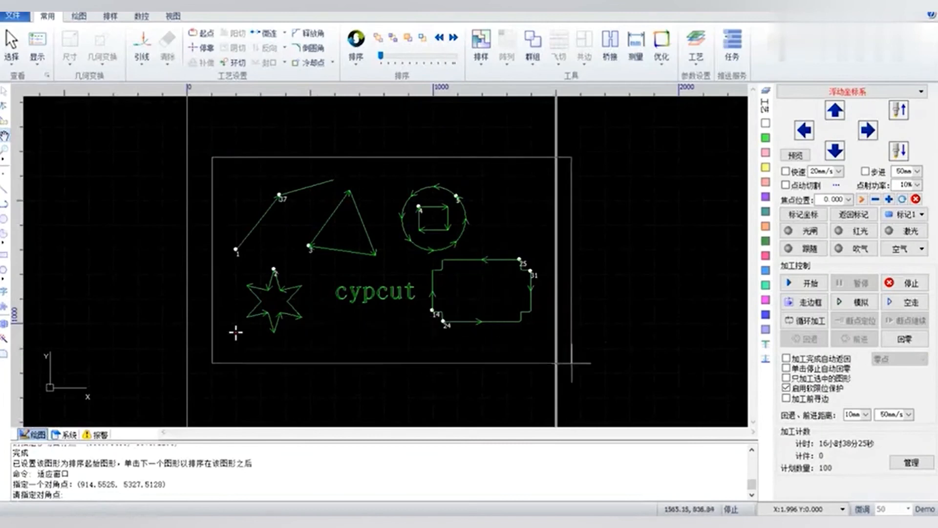
left_click(549, 369)
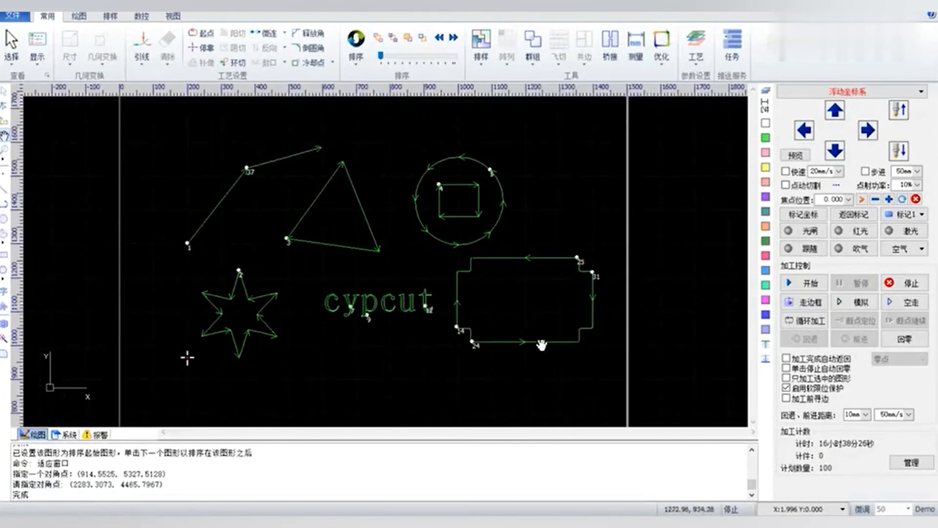
left_click(6, 159)
left_click(49, 175)
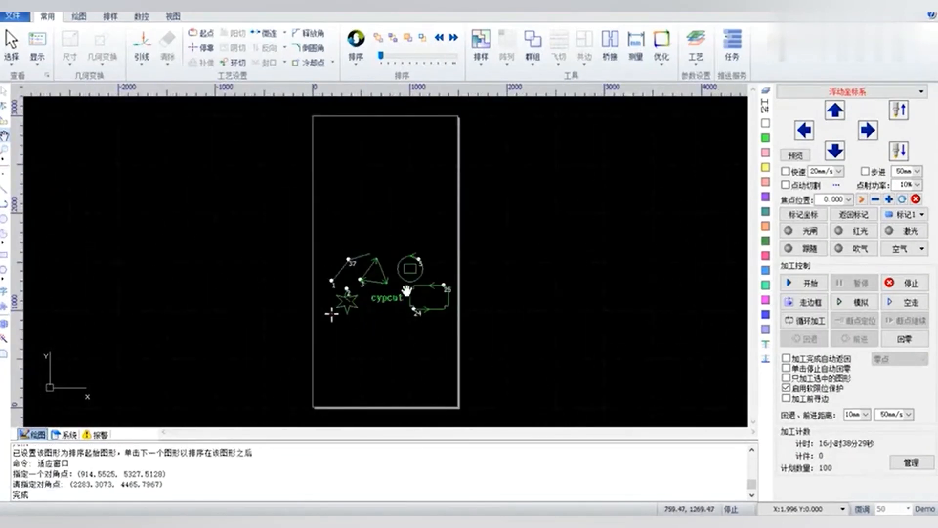
scroll(406, 292, "up", 2)
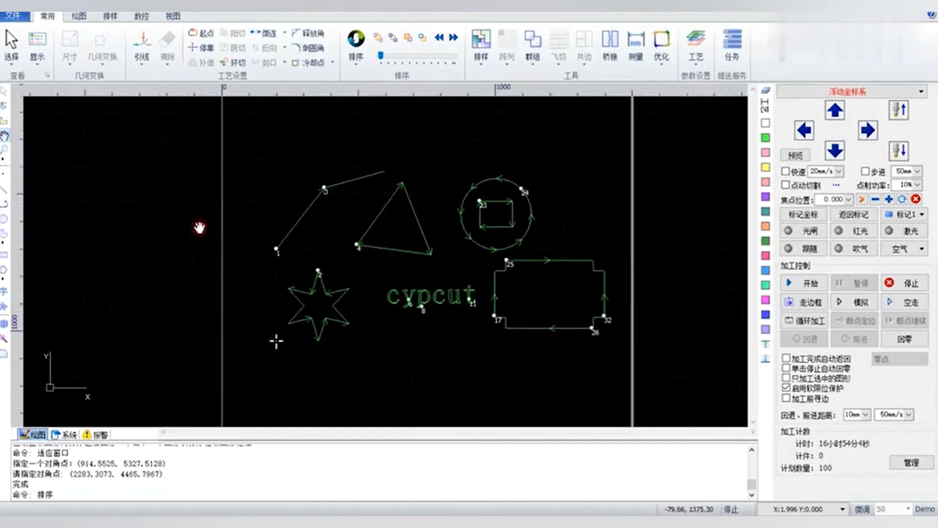